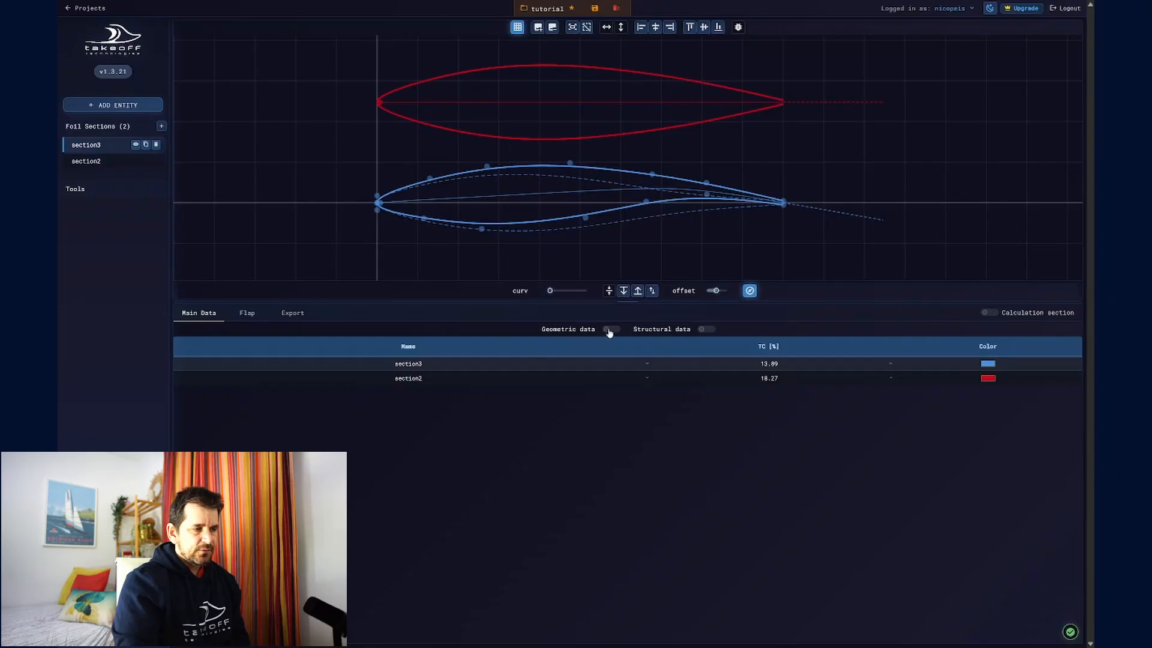
- Show the geometric data columns in the sections table and duplicate section3
left_click(611, 330)
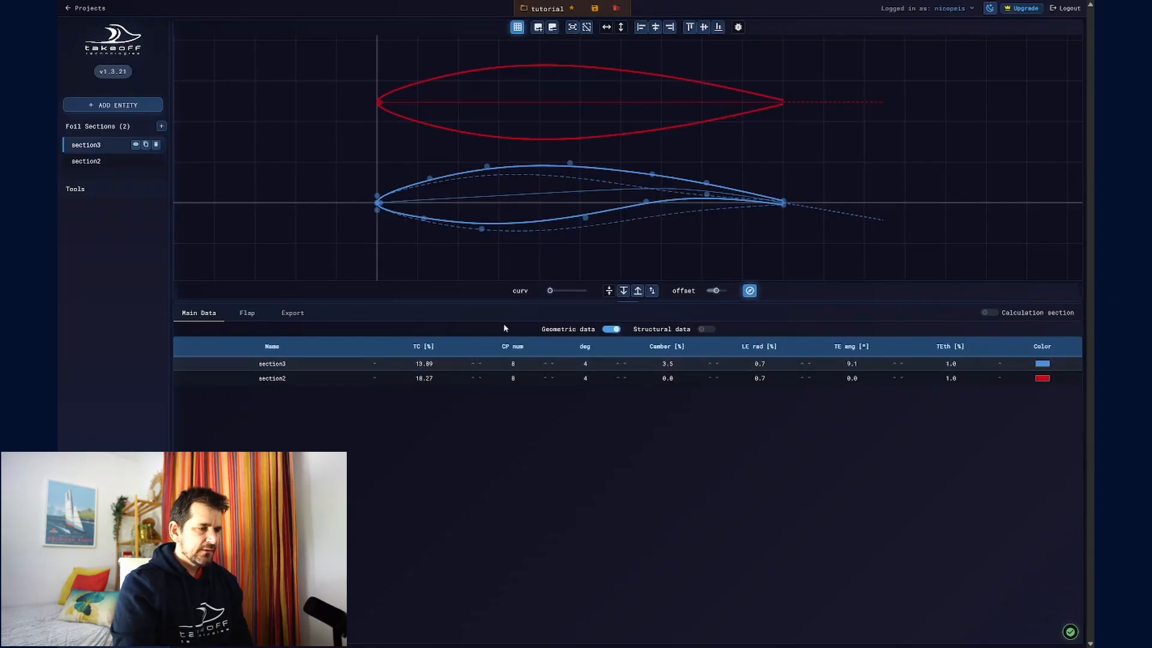
left_click(438, 366)
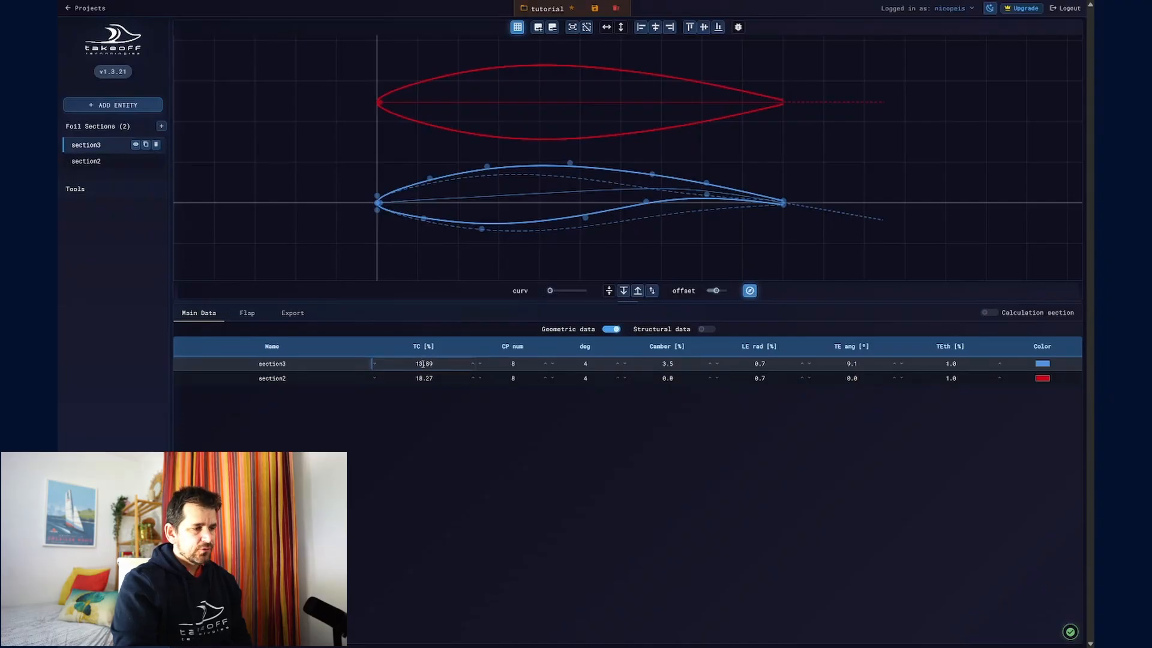
double_click(415, 363)
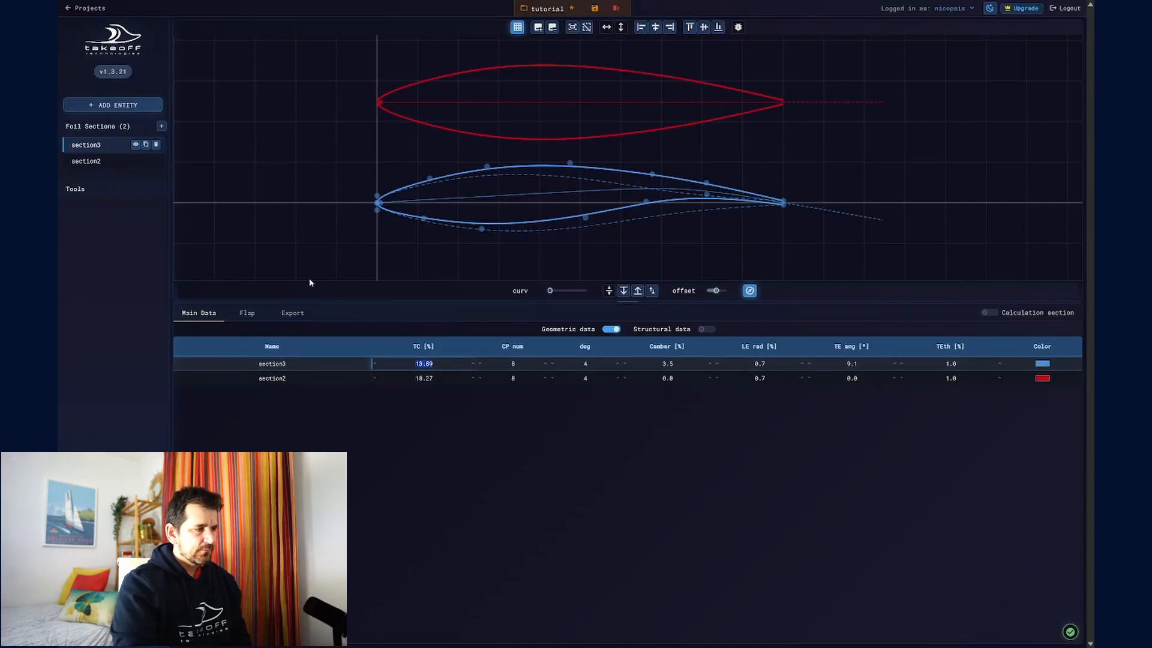
left_click(105, 147)
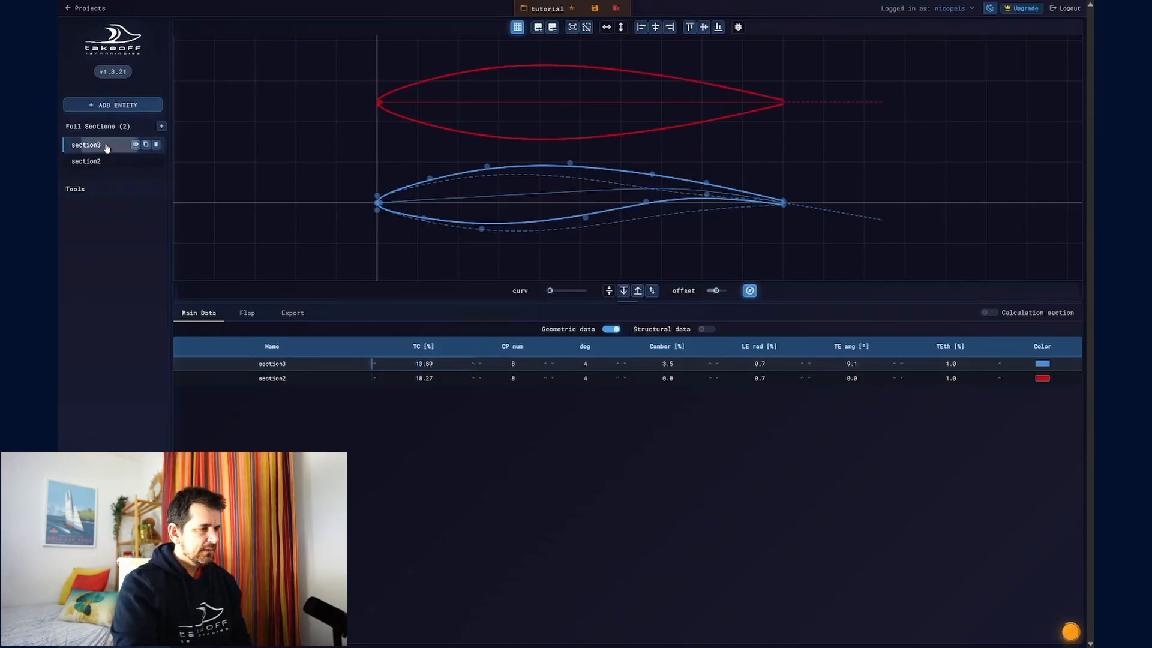
left_click(145, 145)
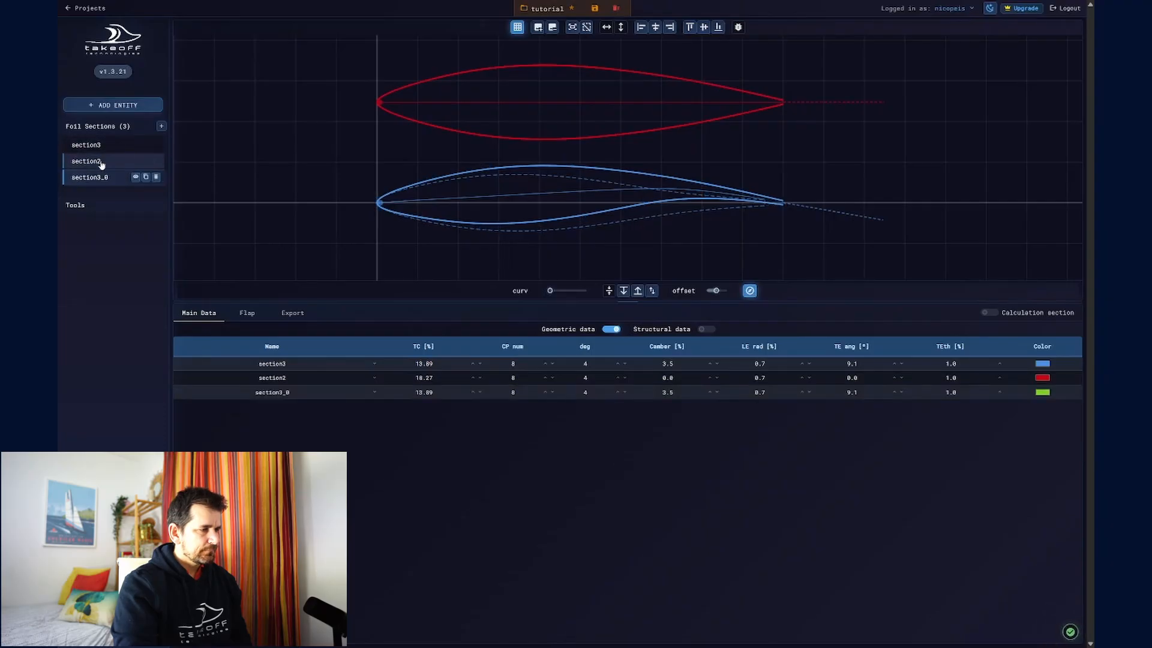
- Hide section2 and reduce the vertical offset to zero so section3 and section3_0 overlap
left_click(137, 165)
left_click(137, 162)
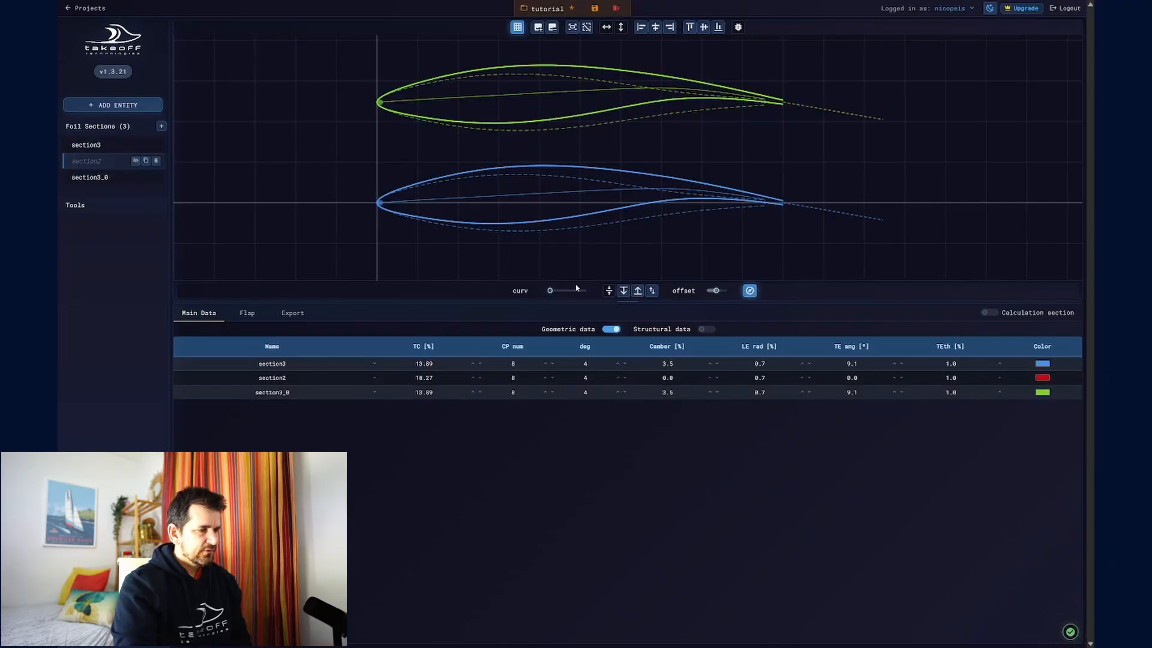
left_click_drag(716, 290, 706, 291)
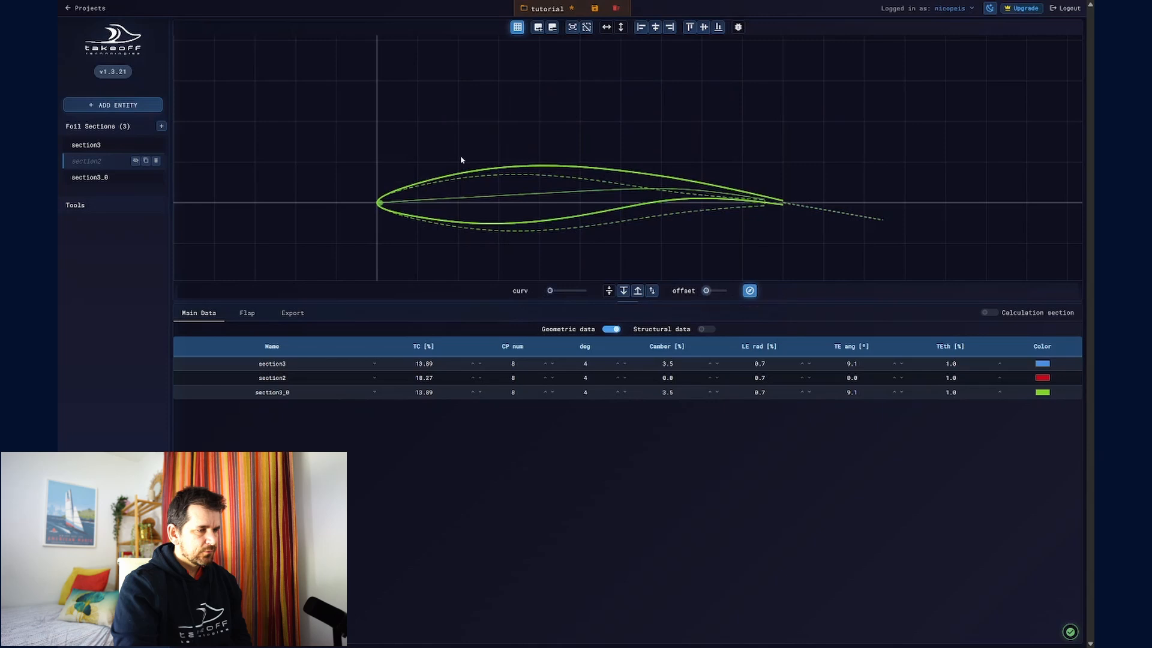
- Set the thickness-to-chord ratio (TC) of section3_0 to 15.00 %
left_click(295, 393)
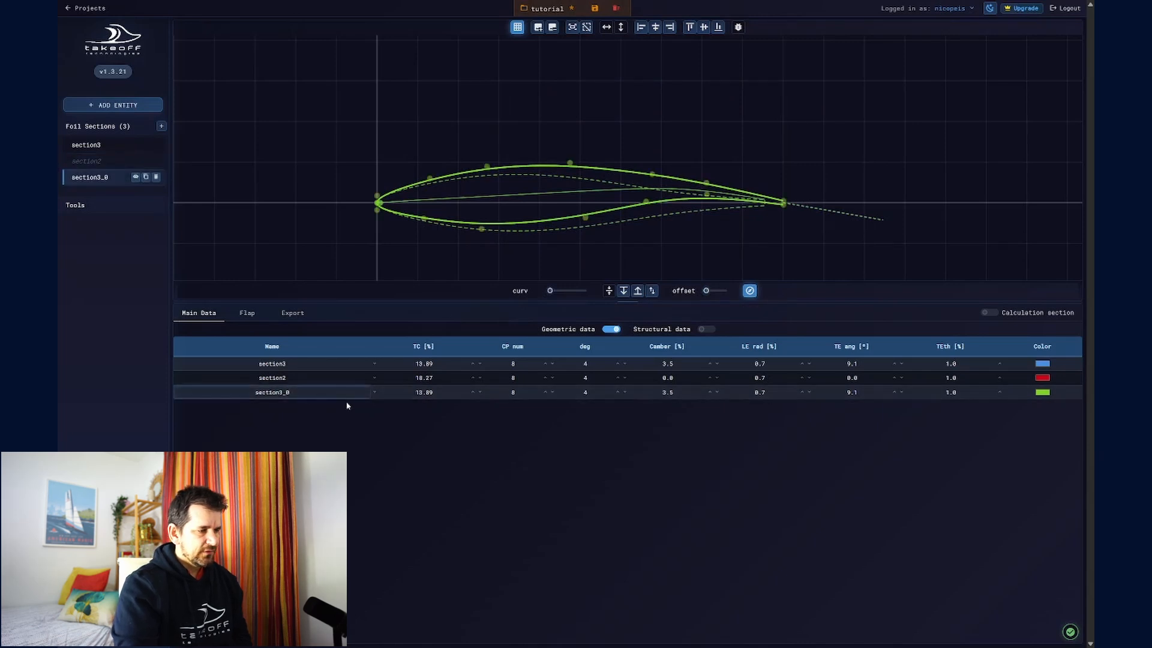
left_click(413, 392)
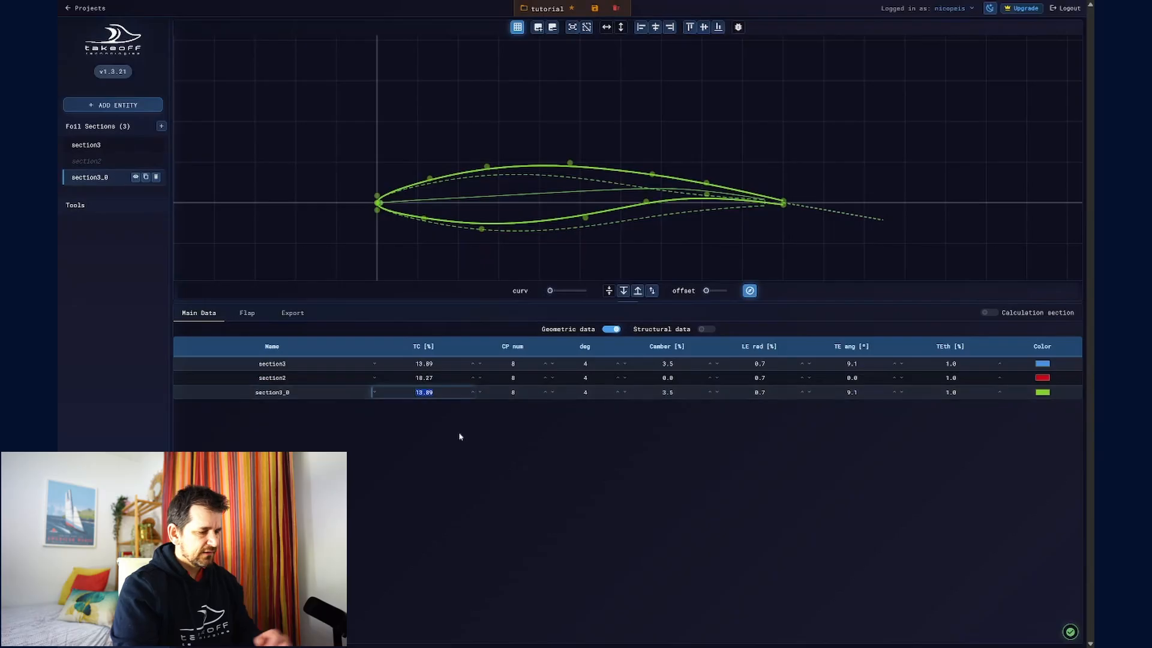
type("18")
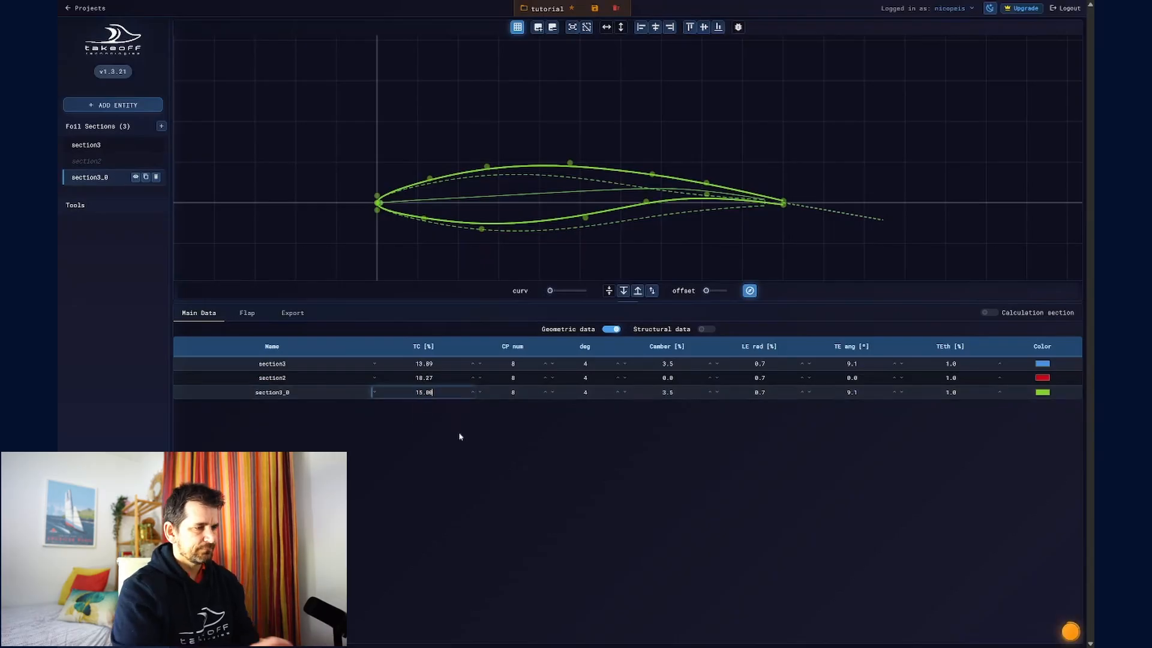
key("Return")
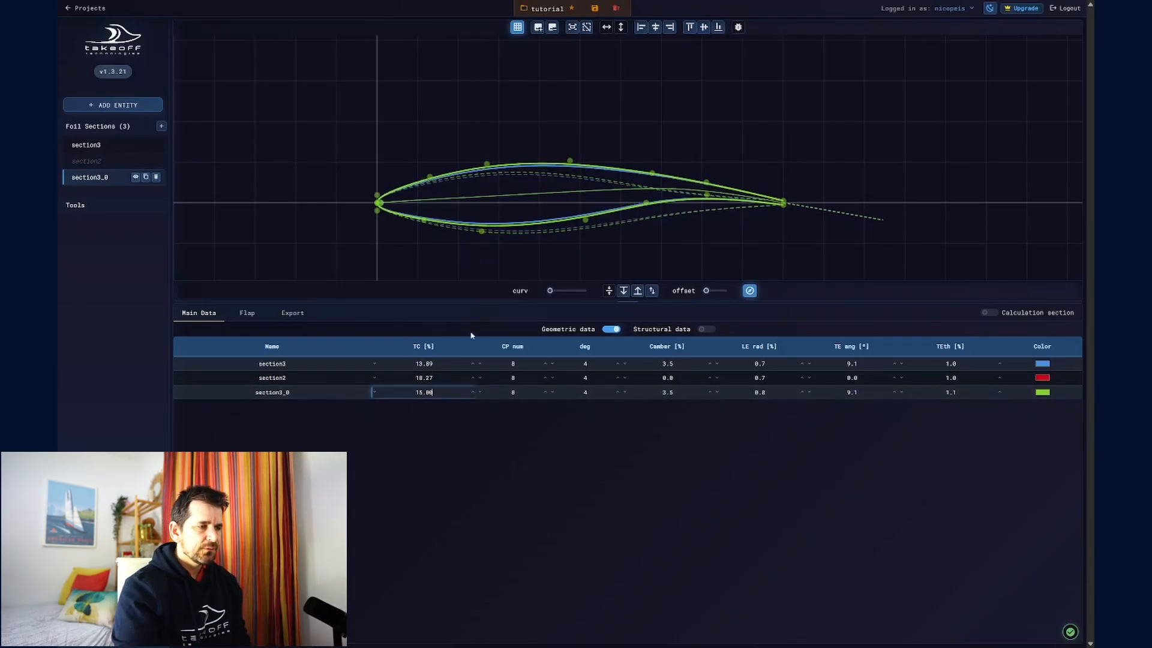
- Increase the TC of section3_0 to 16.00 % and compare its profile with section3
scroll(580, 210, "up", 2)
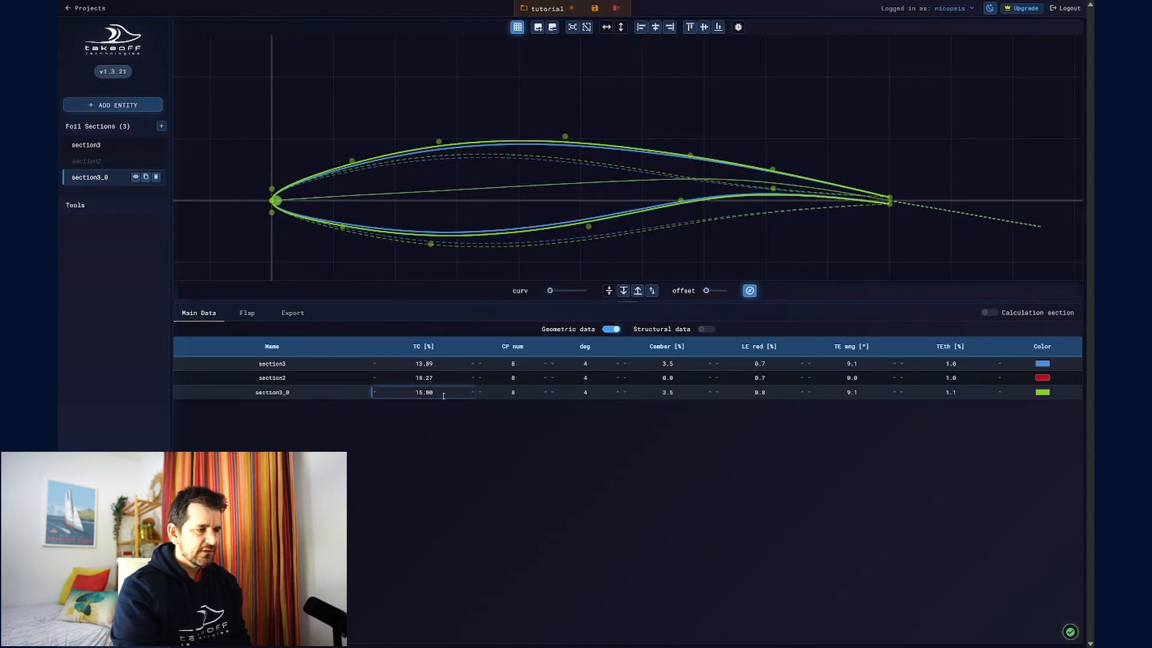
left_click_drag(442, 395, 400, 387)
type("16.00")
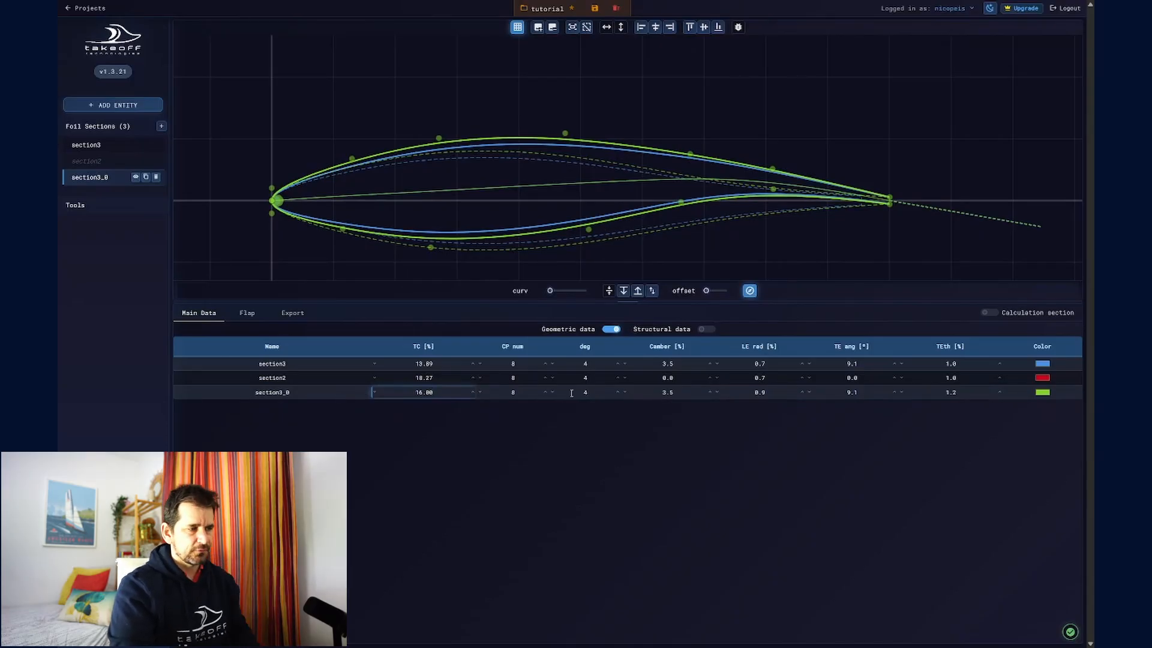
- Set the control point count of section3_0 to 9 and copy section3's TC value into its TC field
double_click(515, 392)
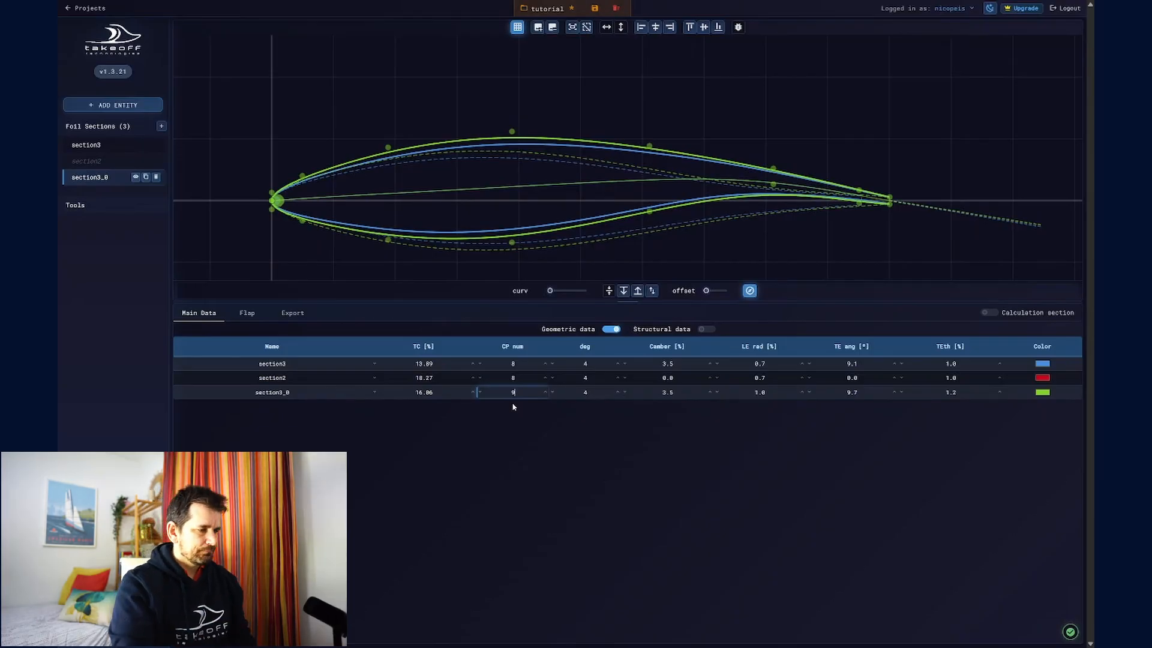
left_click(427, 364)
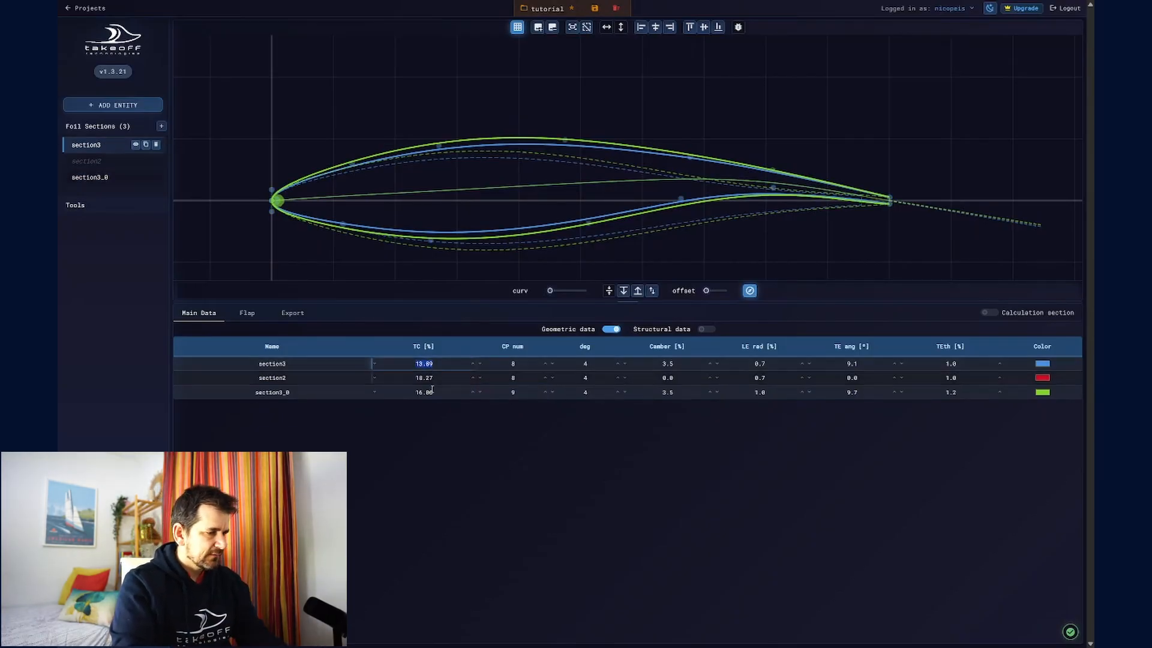
left_click(433, 391)
type("13.89")
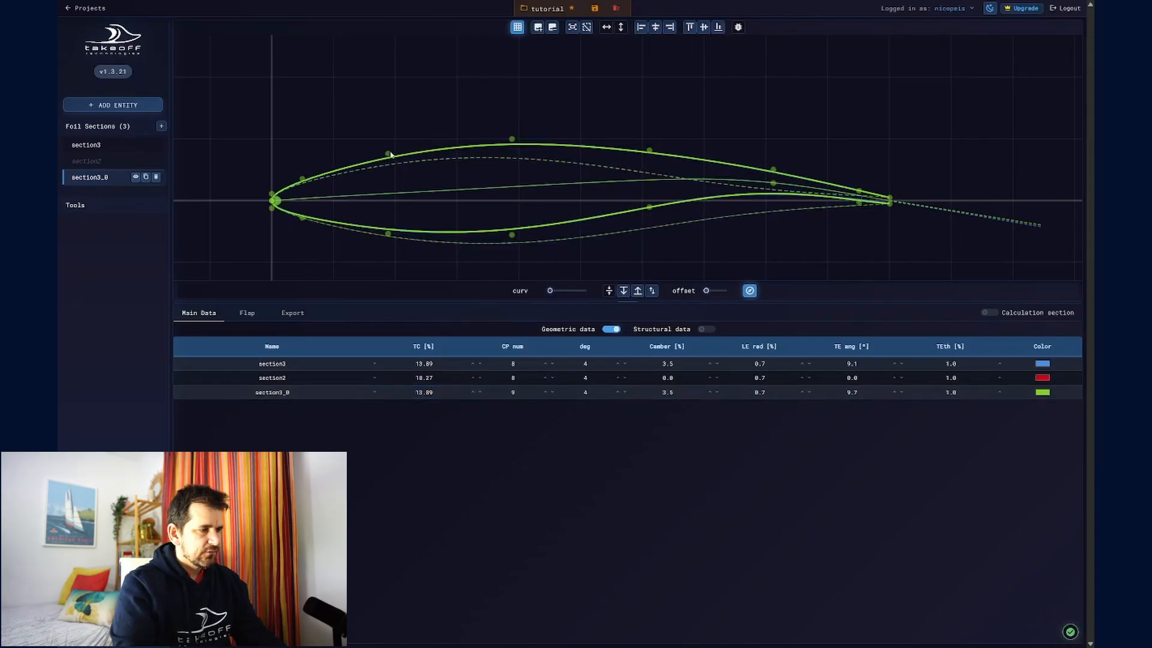
- Compare the control point layouts of section3 and section3_0 by selecting each section in turn
left_click(303, 392)
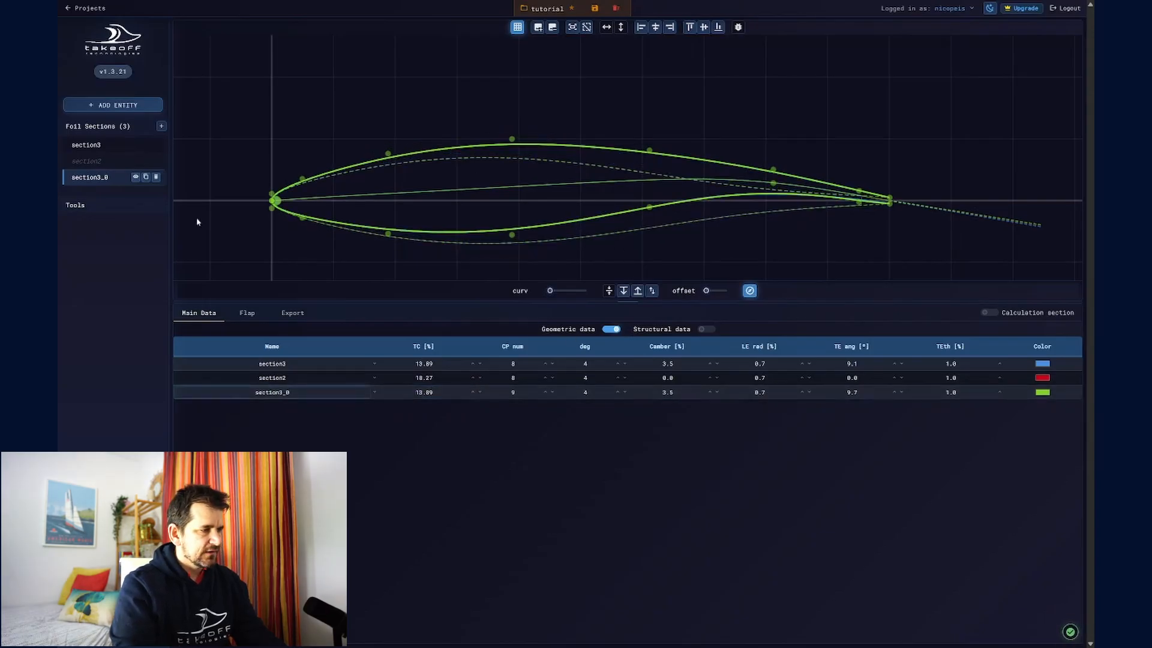
left_click(104, 146)
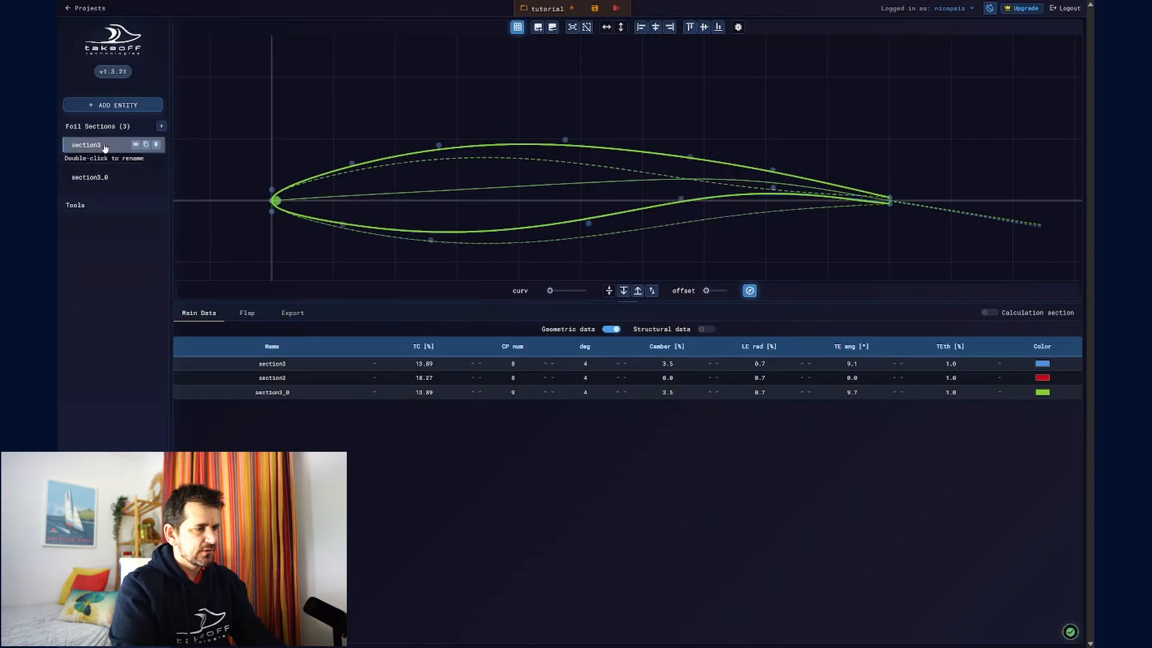
left_click(105, 179)
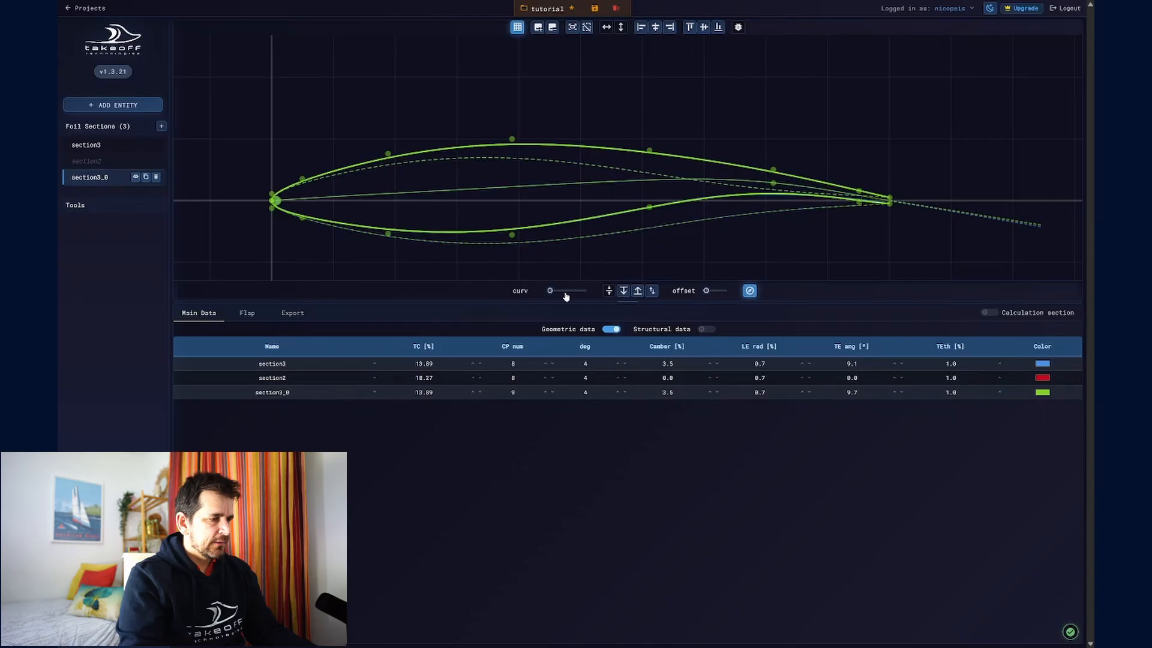
- Display the curvature plot of section3_0 and lower its degree to 3 and finally to 2
left_click_drag(550, 294, 579, 293)
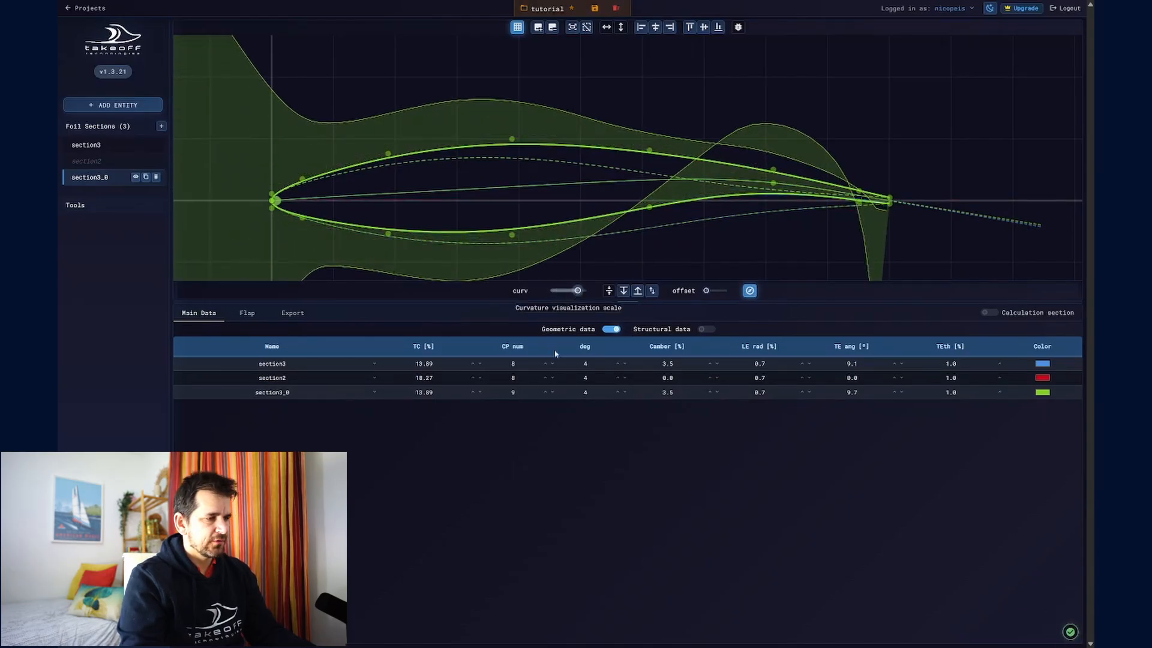
left_click(585, 392)
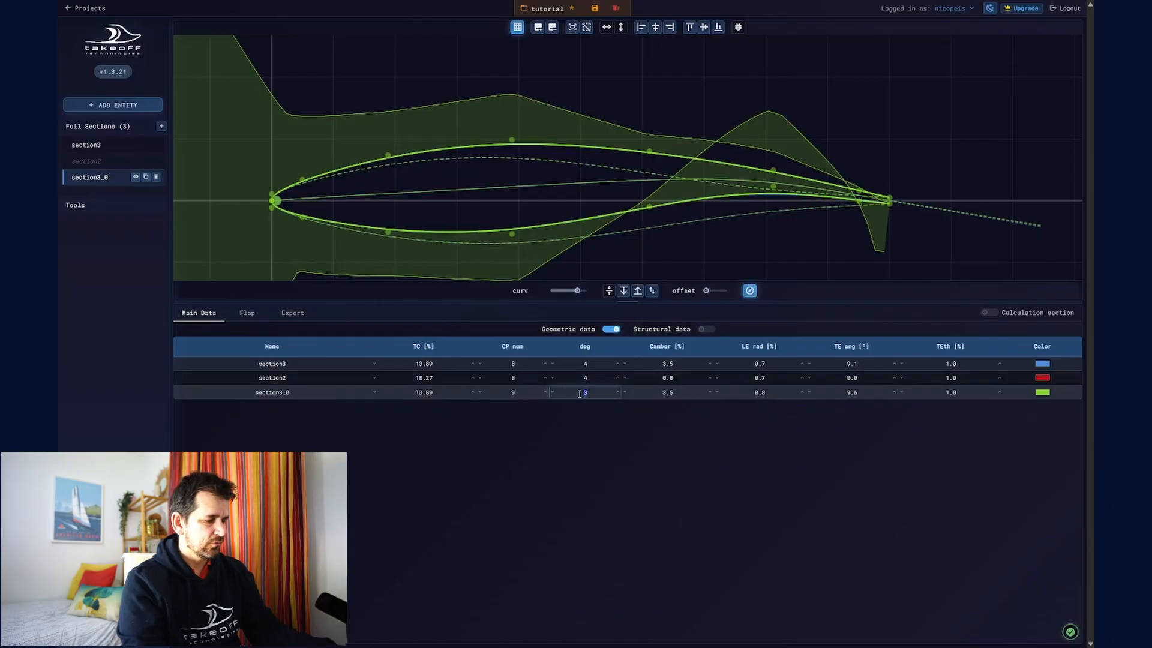
type("2")
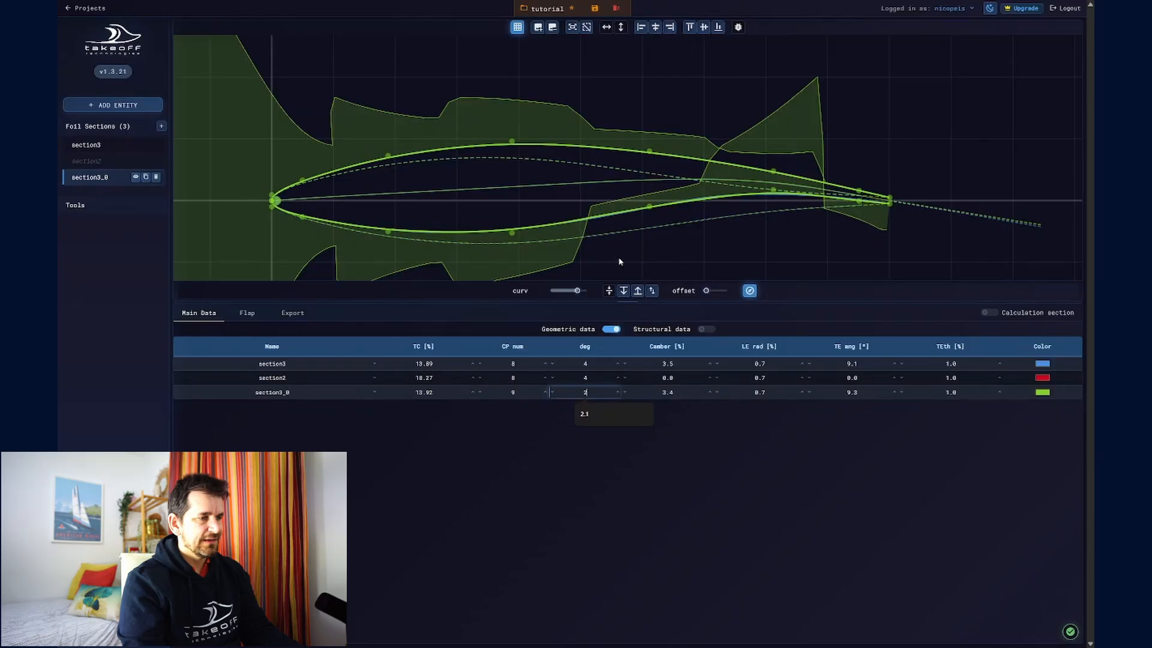
- Separate the two sections with a small vertical offset and redisplay the curvature of section3_0
left_click_drag(577, 291, 549, 290)
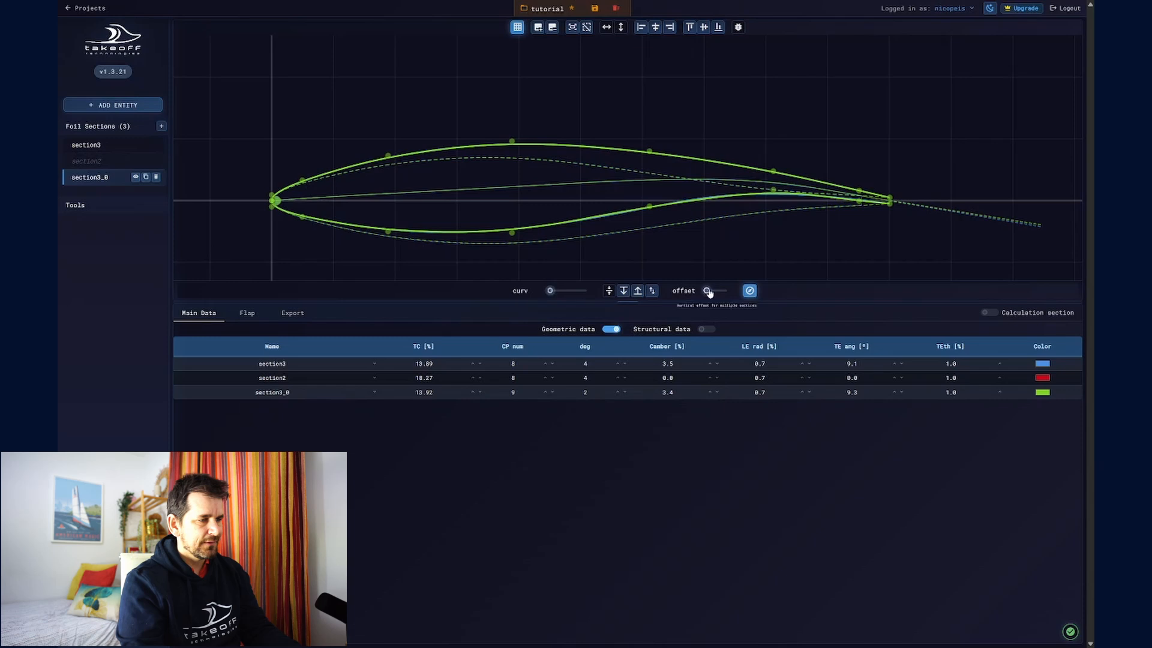
left_click_drag(706, 290, 712, 292)
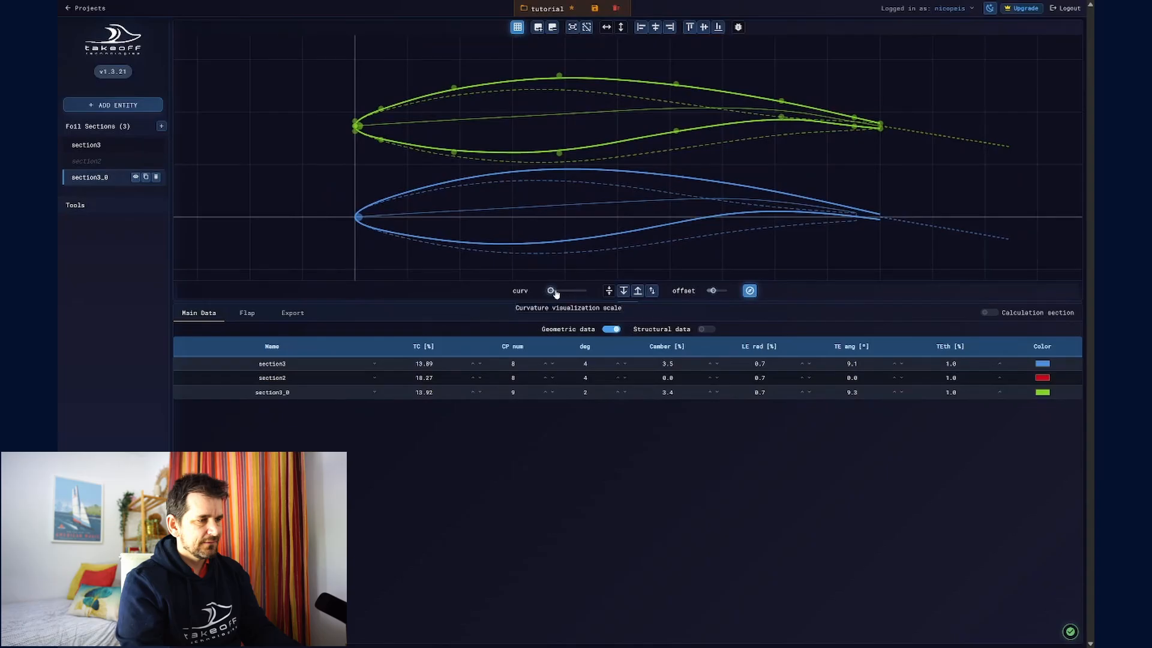
left_click_drag(550, 290, 579, 294)
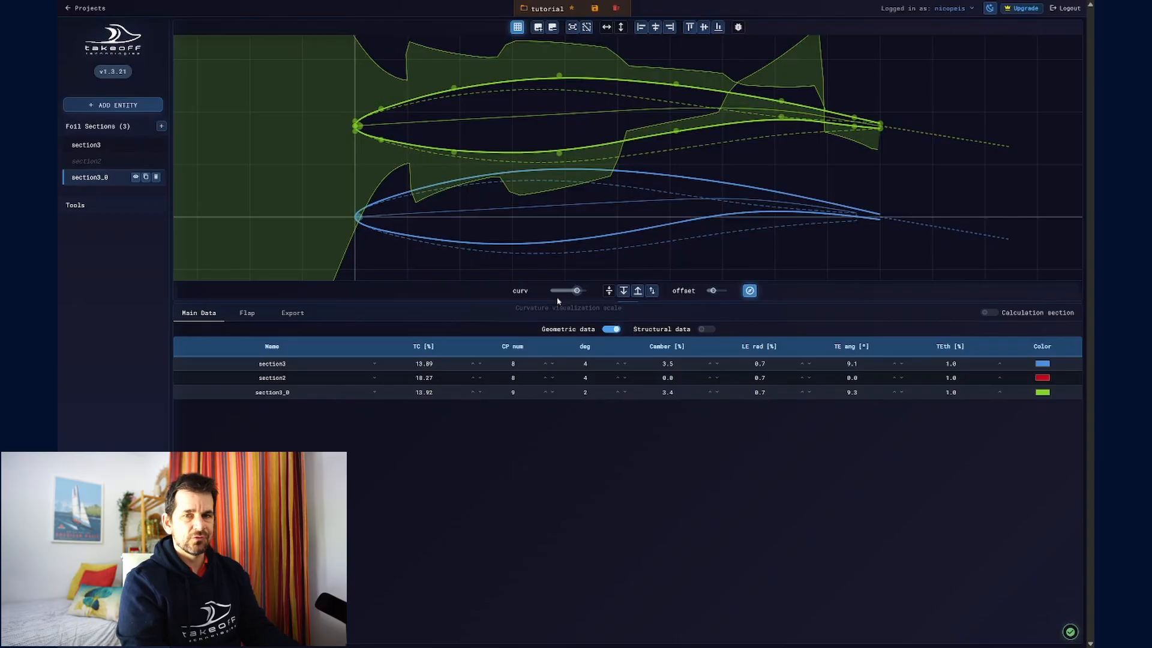
- Set the degree of section3_0 to 5 and return the vertical offset and curvature scale to zero
left_click(585, 391)
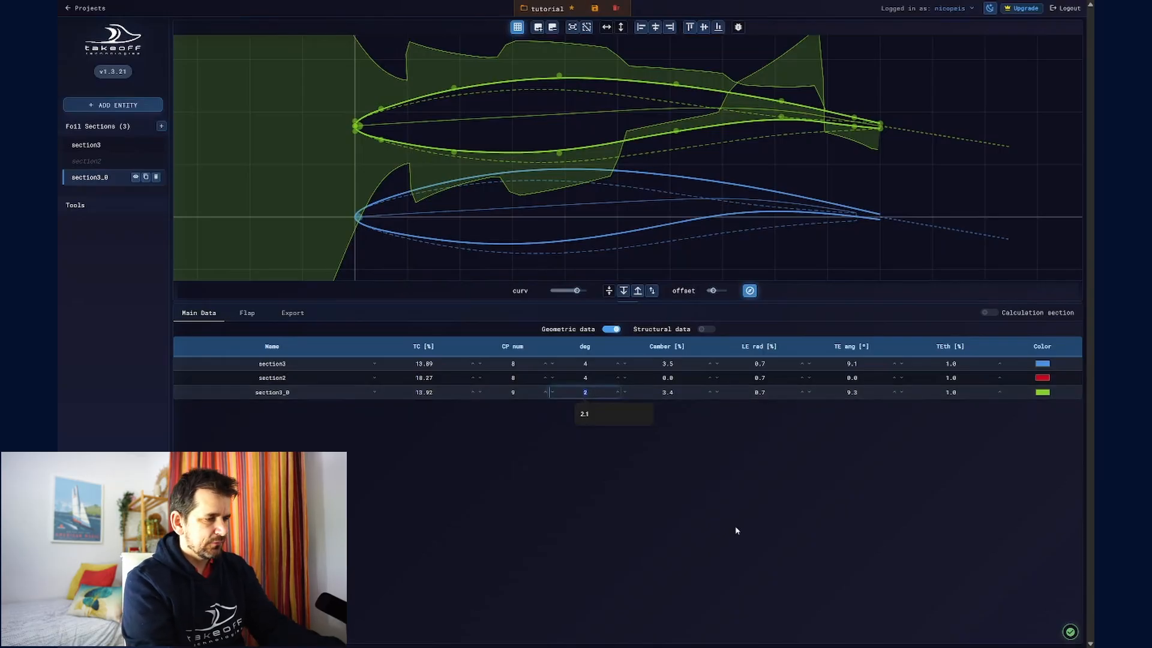
type("5")
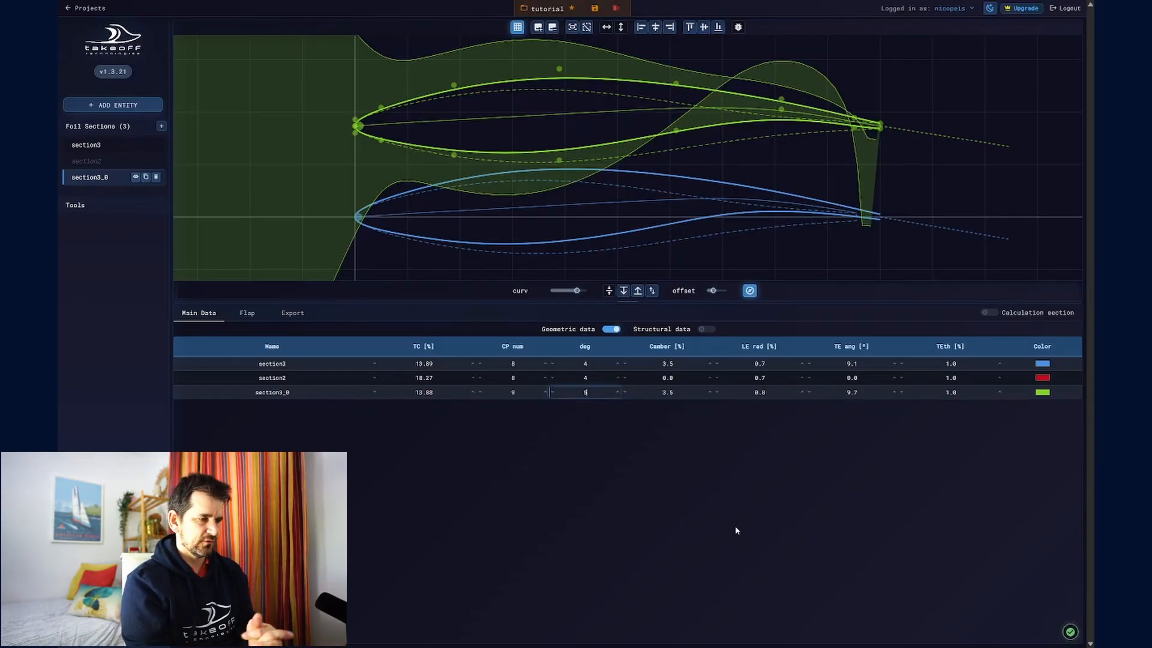
left_click(808, 306)
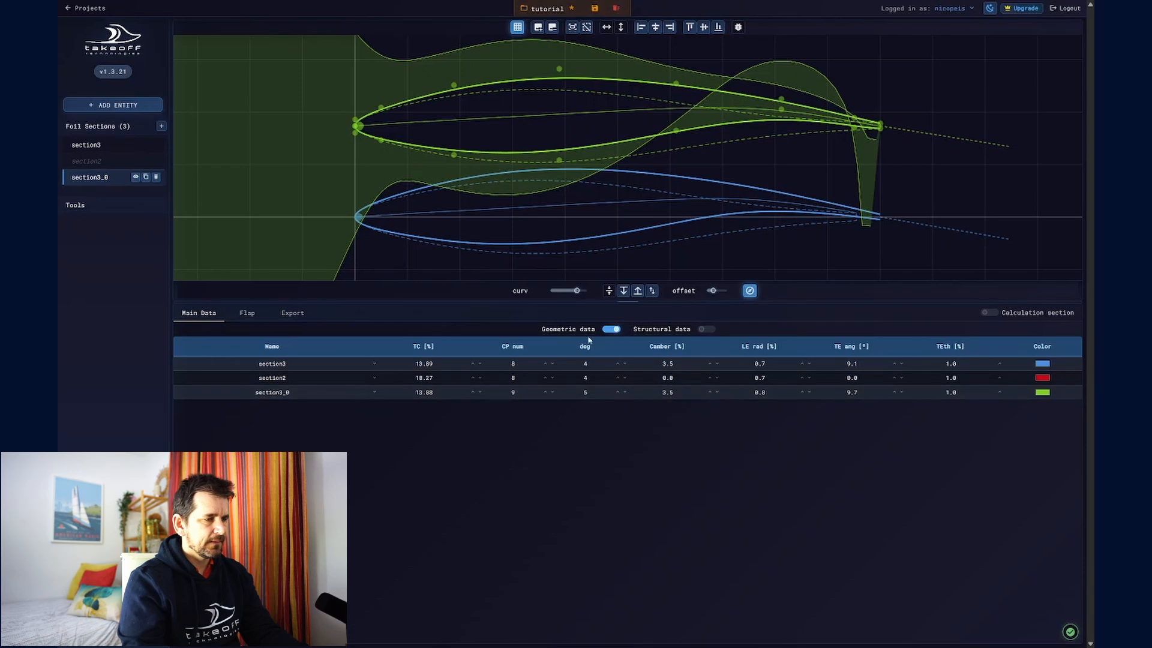
left_click_drag(713, 291, 705, 290)
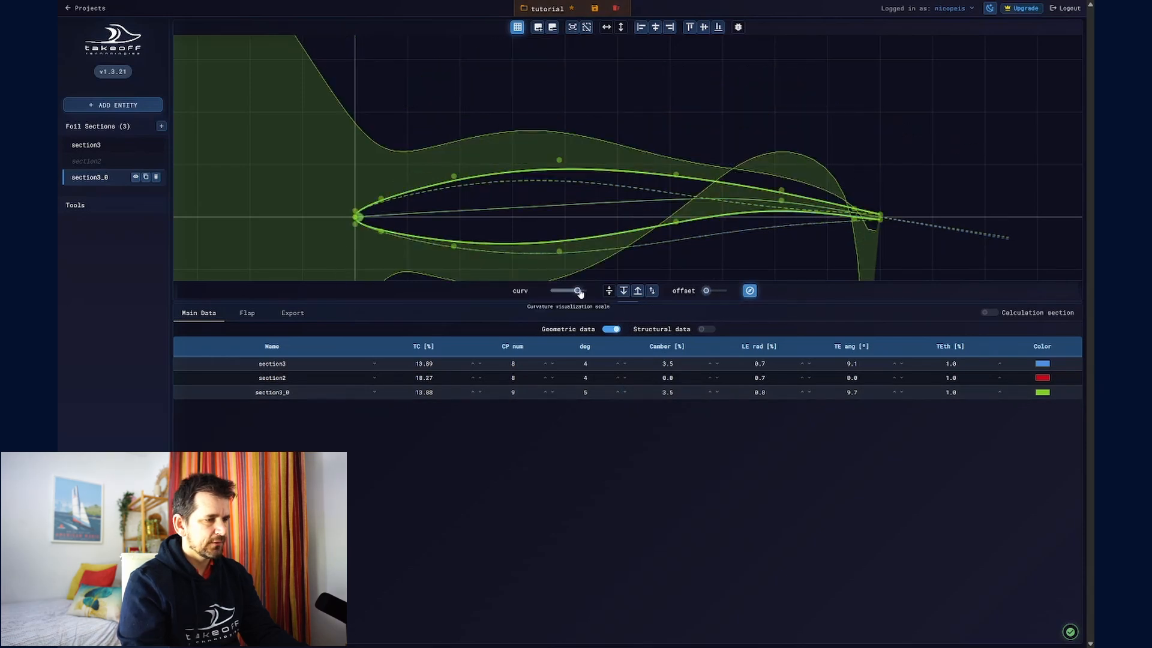
left_click_drag(576, 290, 549, 290)
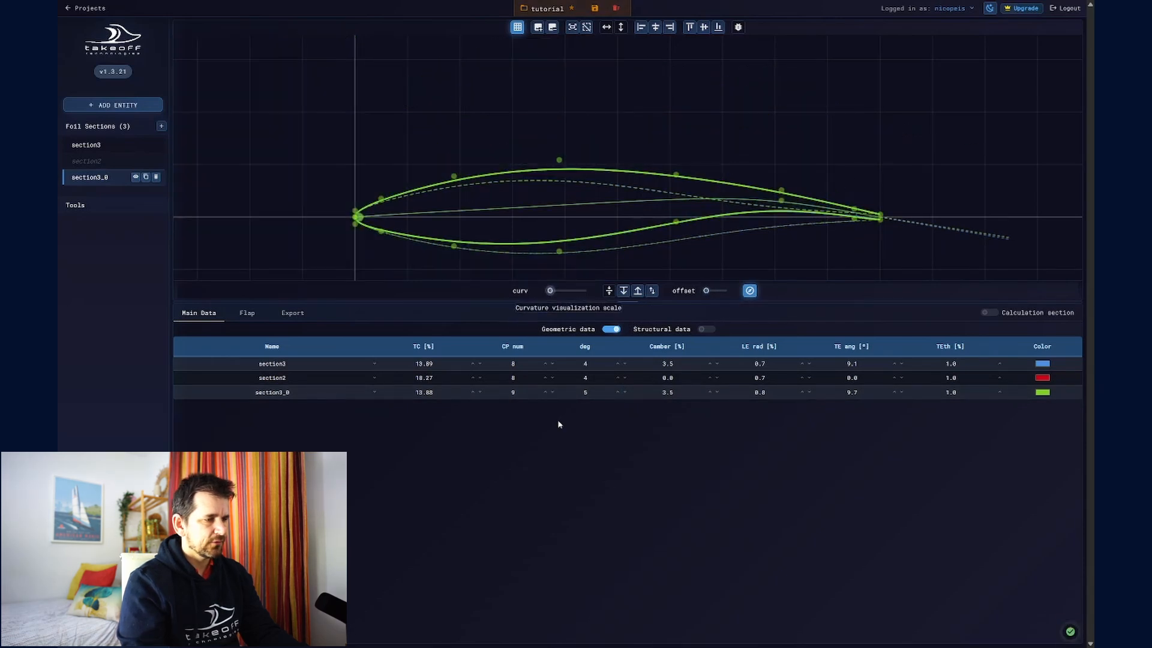
- Set the camber of section3_0 to 5 %
double_click(674, 397)
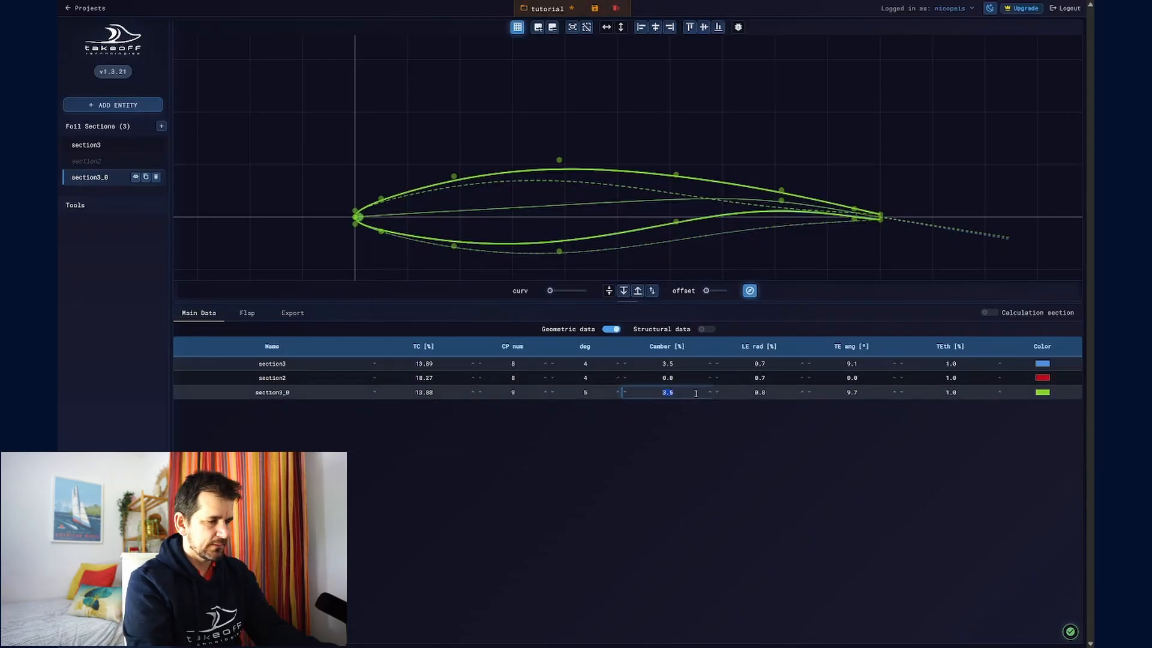
type("5")
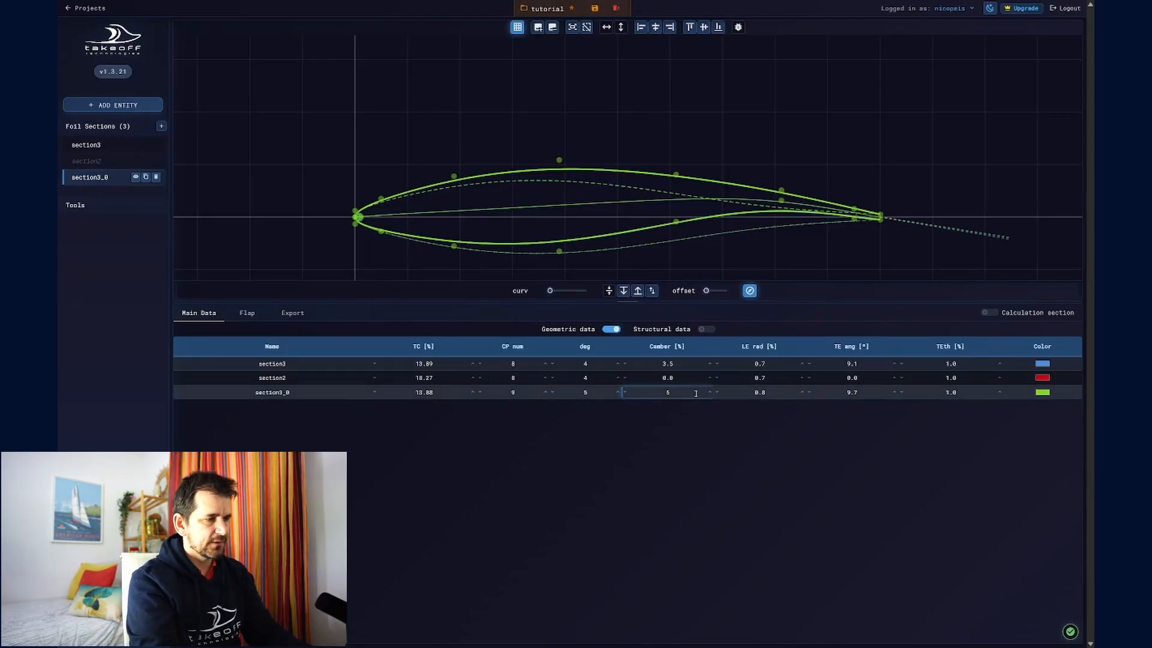
key("Return")
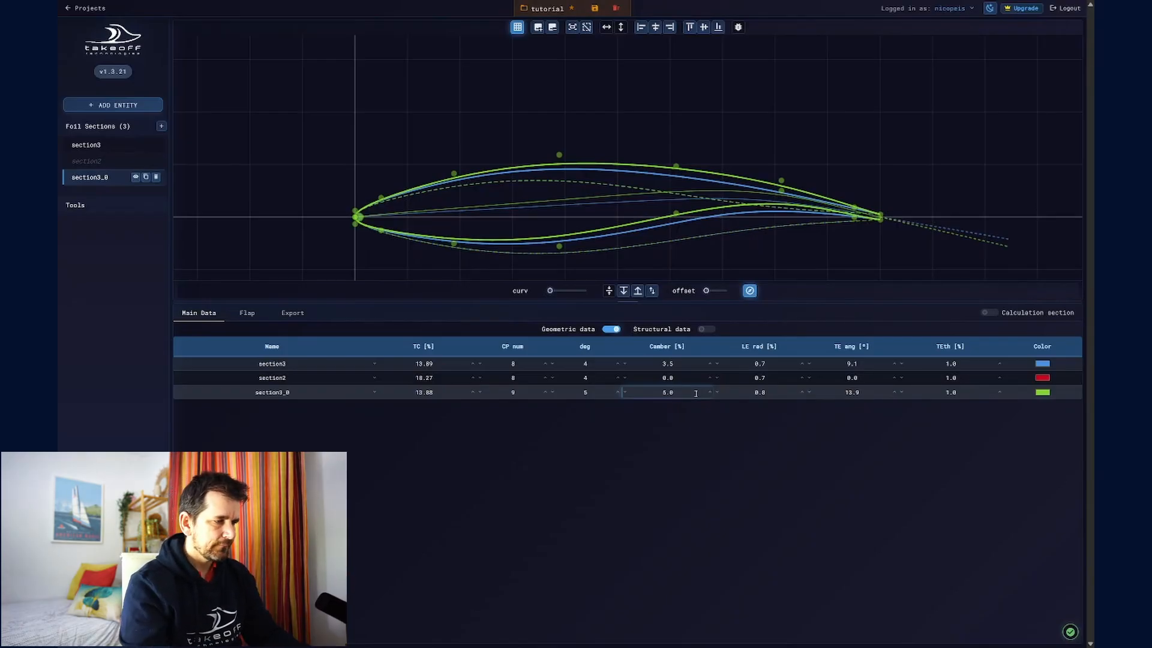
left_click(771, 433)
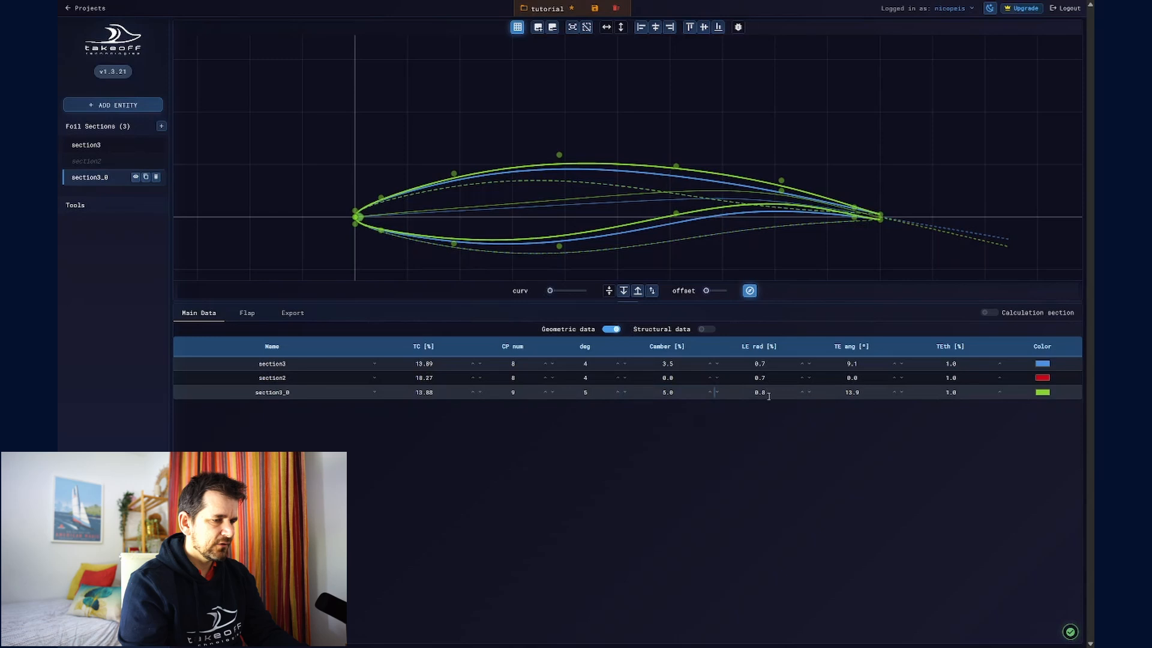
- Set the leading edge radius of section3_0 to 1 % and then increase it to 2 %
left_click(768, 395)
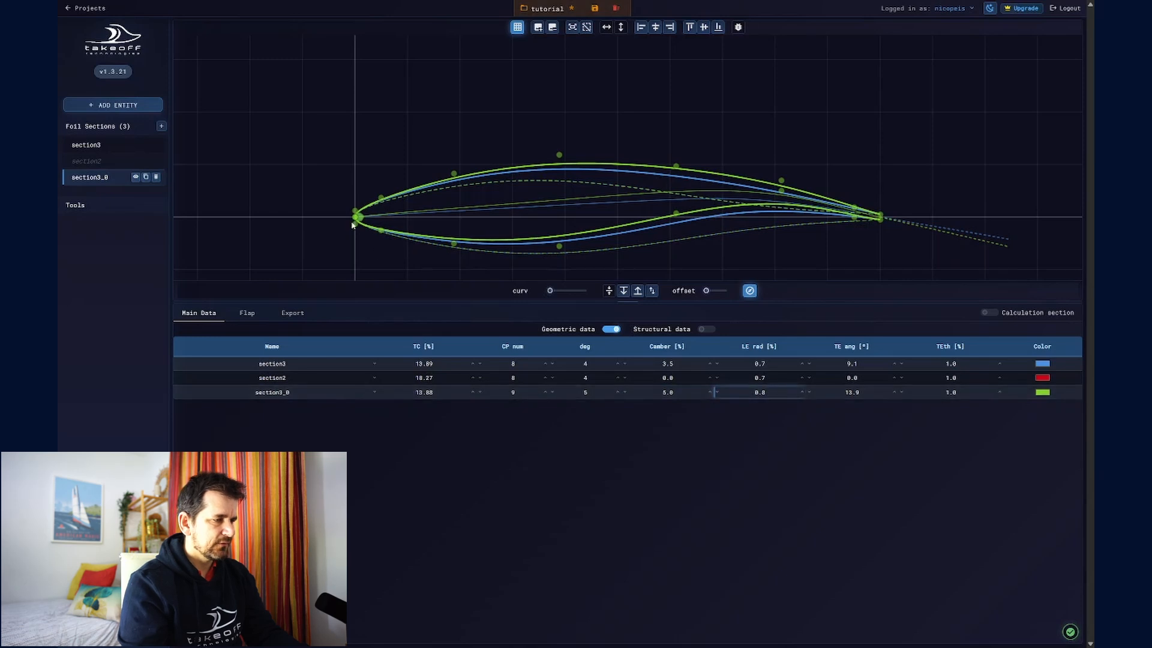
double_click(771, 393)
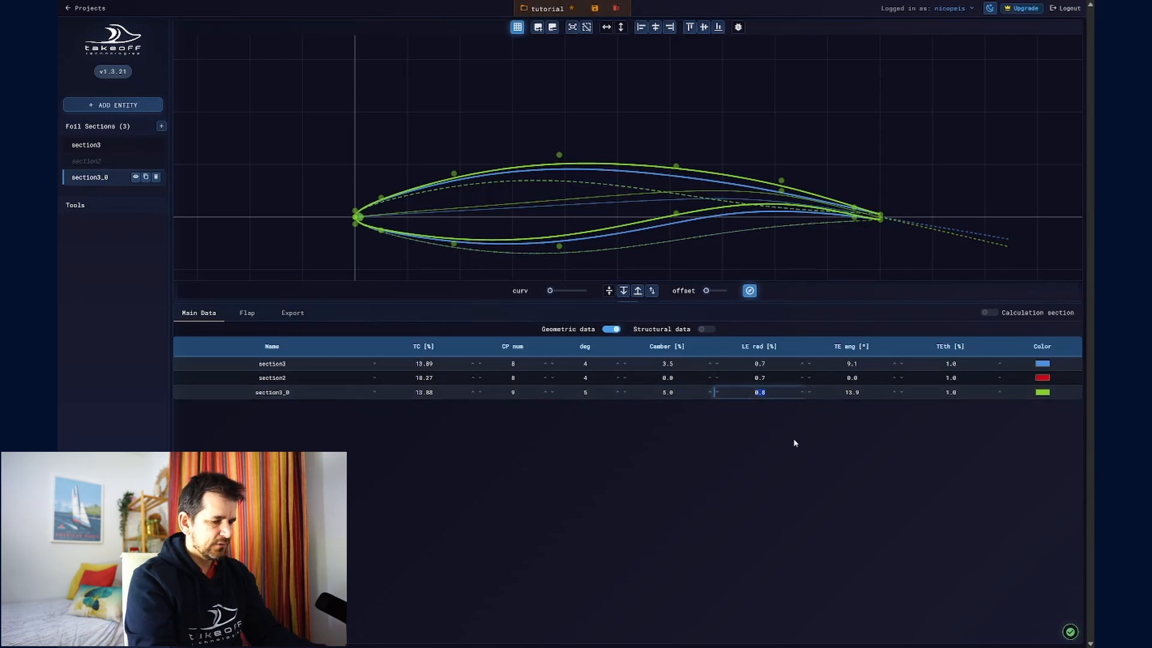
type("1.0")
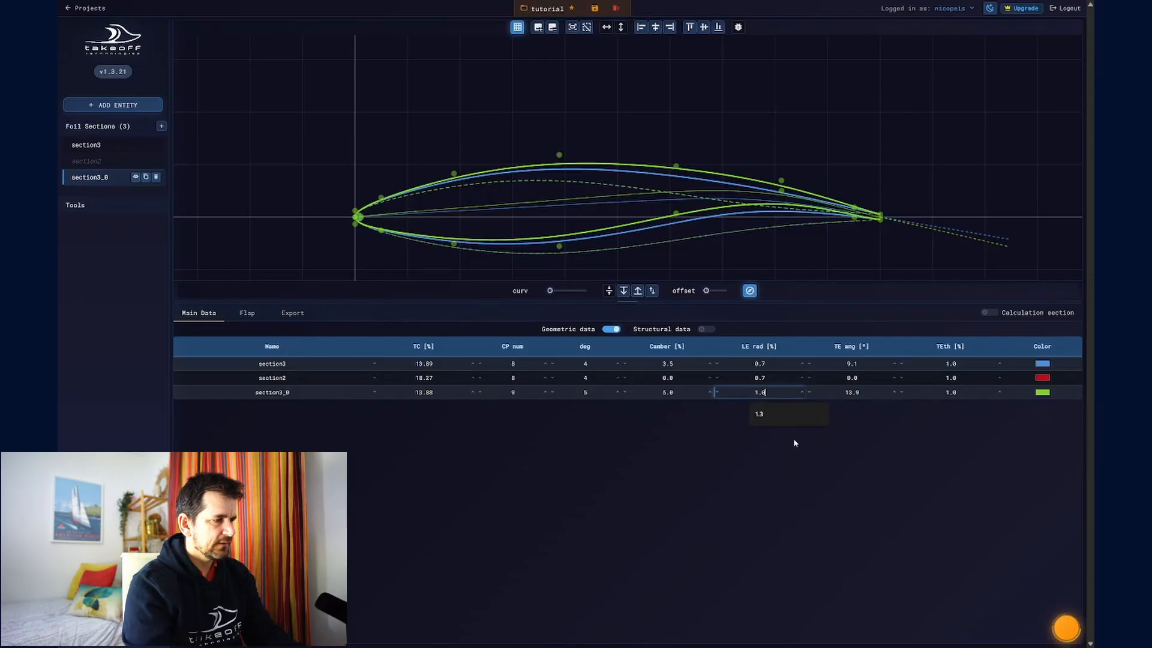
double_click(748, 393)
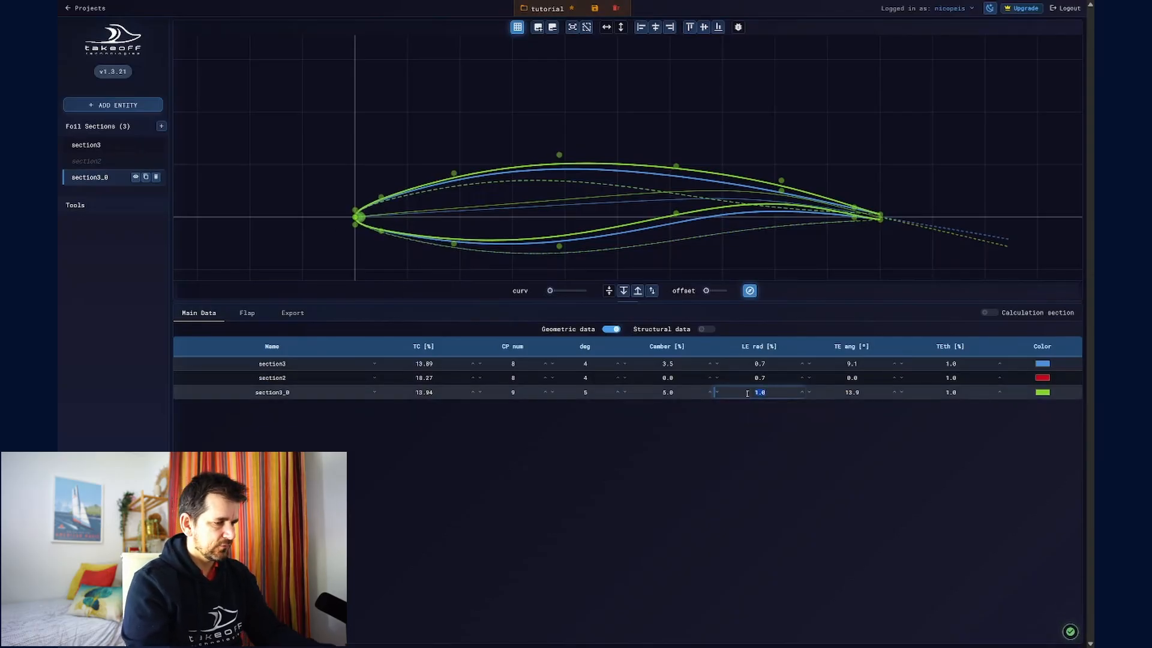
type("2.0")
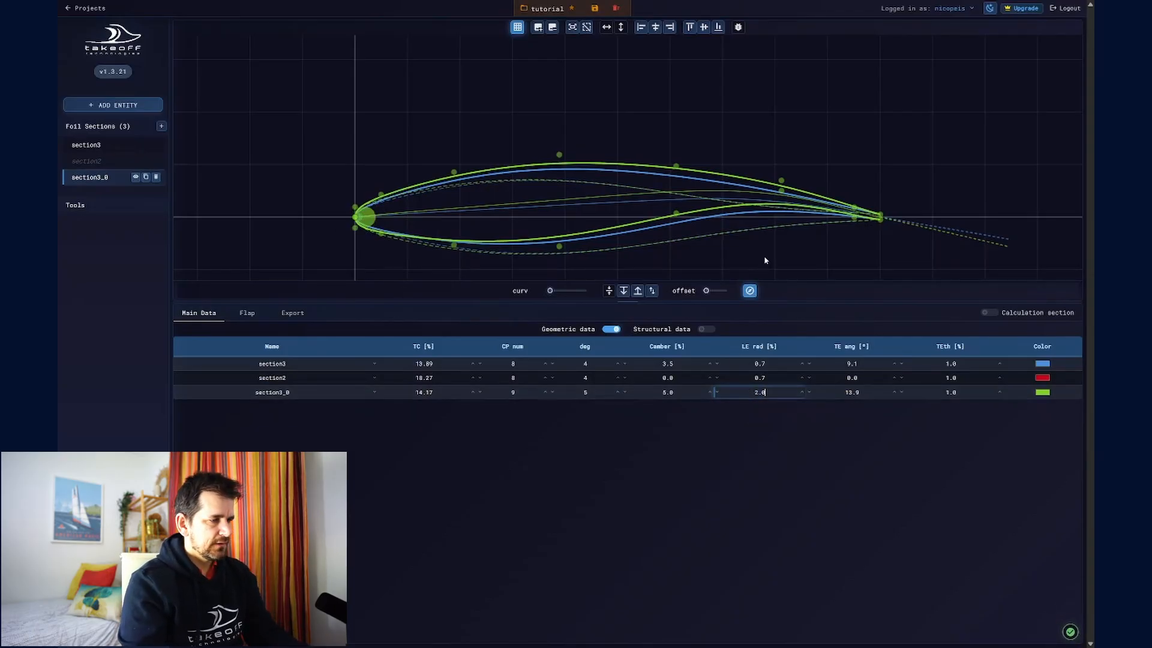
left_click(818, 312)
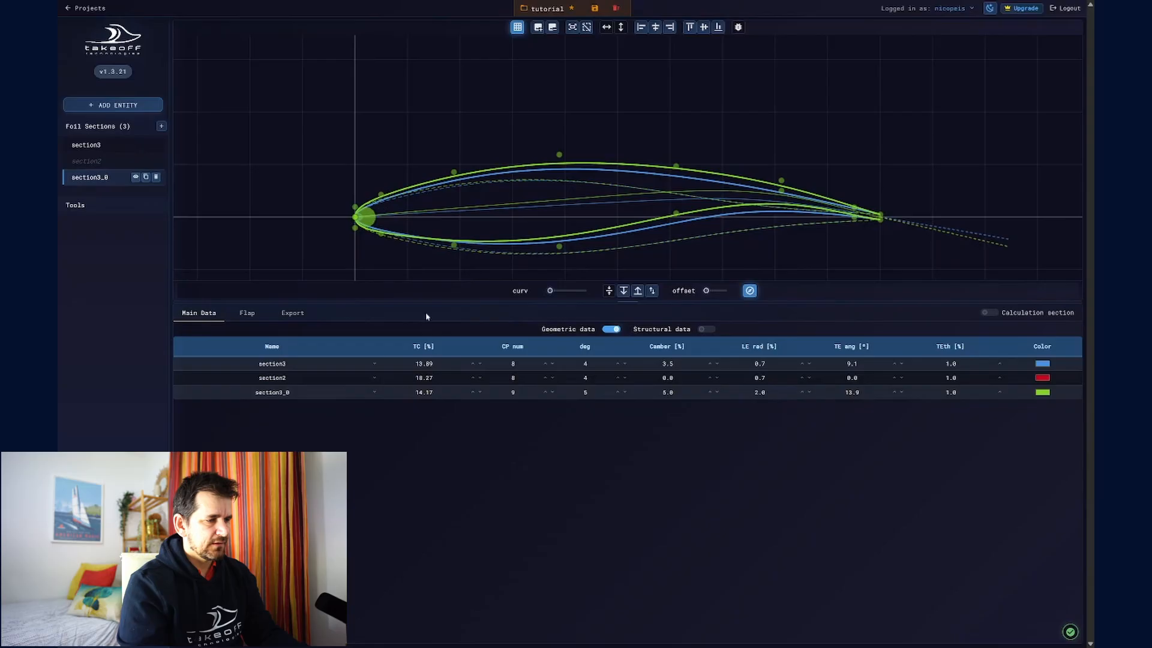
- Try trailing edge angles of 15°, 20° and 5° on section3_0, then set the angle back to 15°
double_click(861, 390)
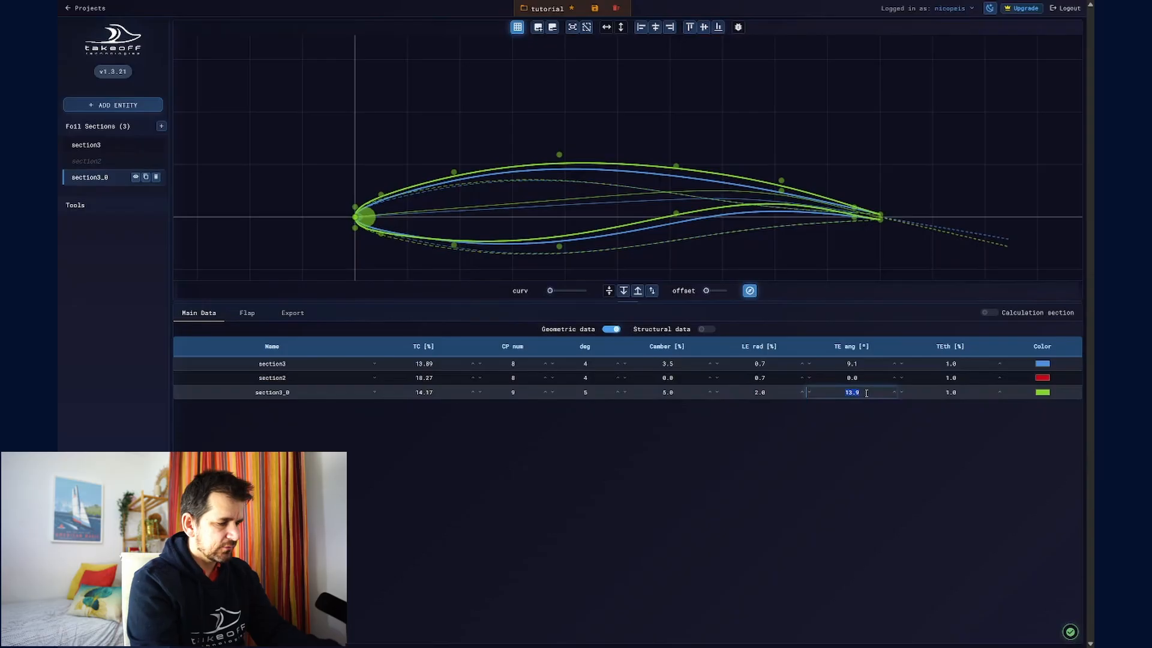
type("15")
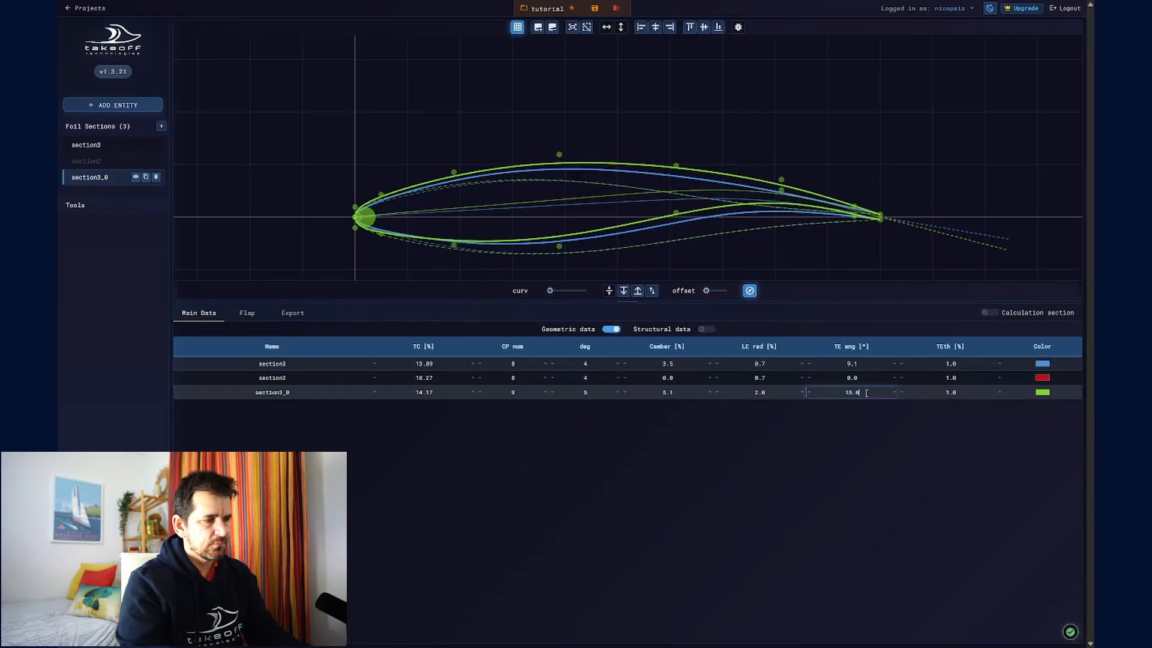
type("20")
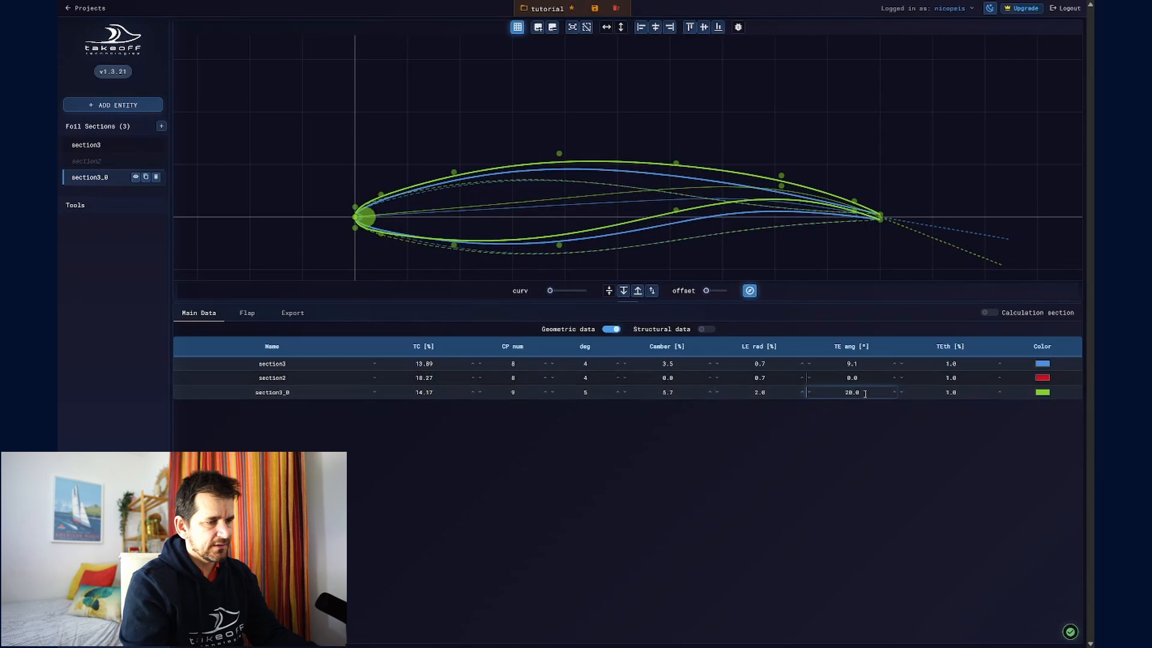
double_click(825, 391)
type("5.0")
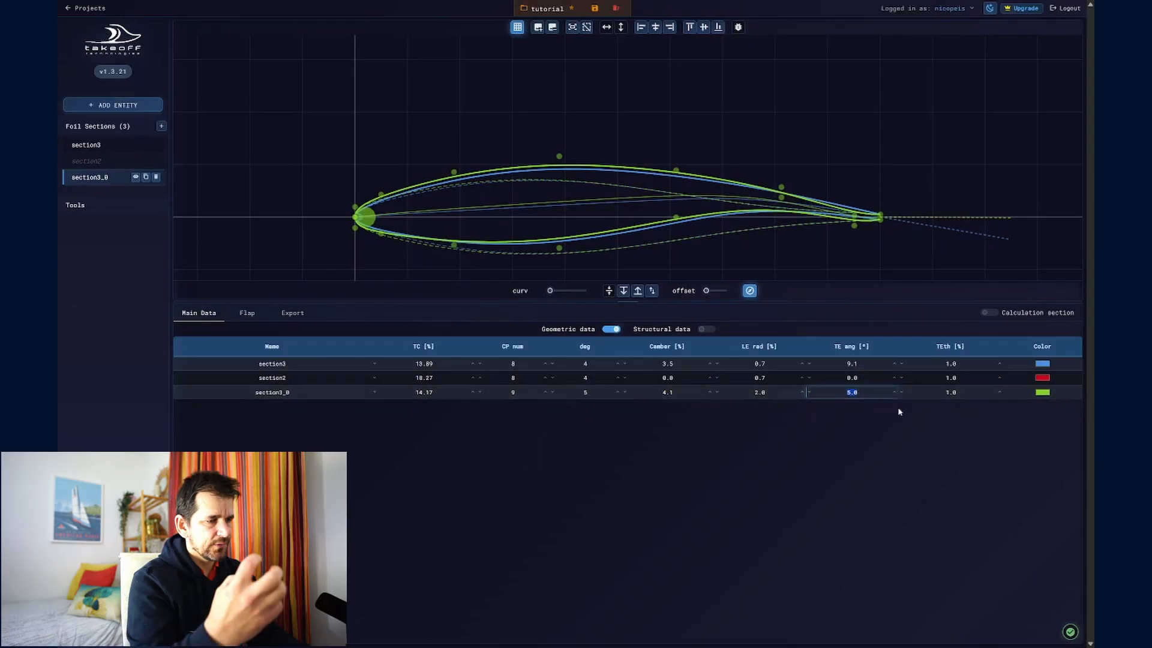
type("15")
key("Return")
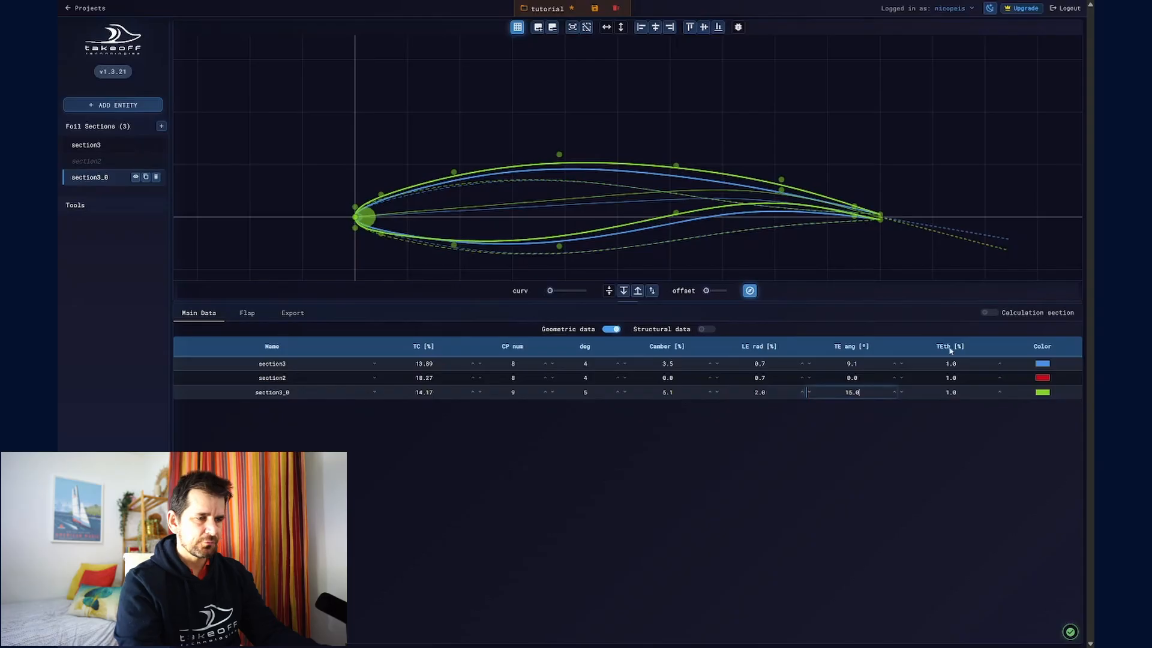
- Try trailing edge thicknesses of 0.5 %, 2 % and 3 % on section3_0, then set the thickness to 0.1 %
left_click(919, 394)
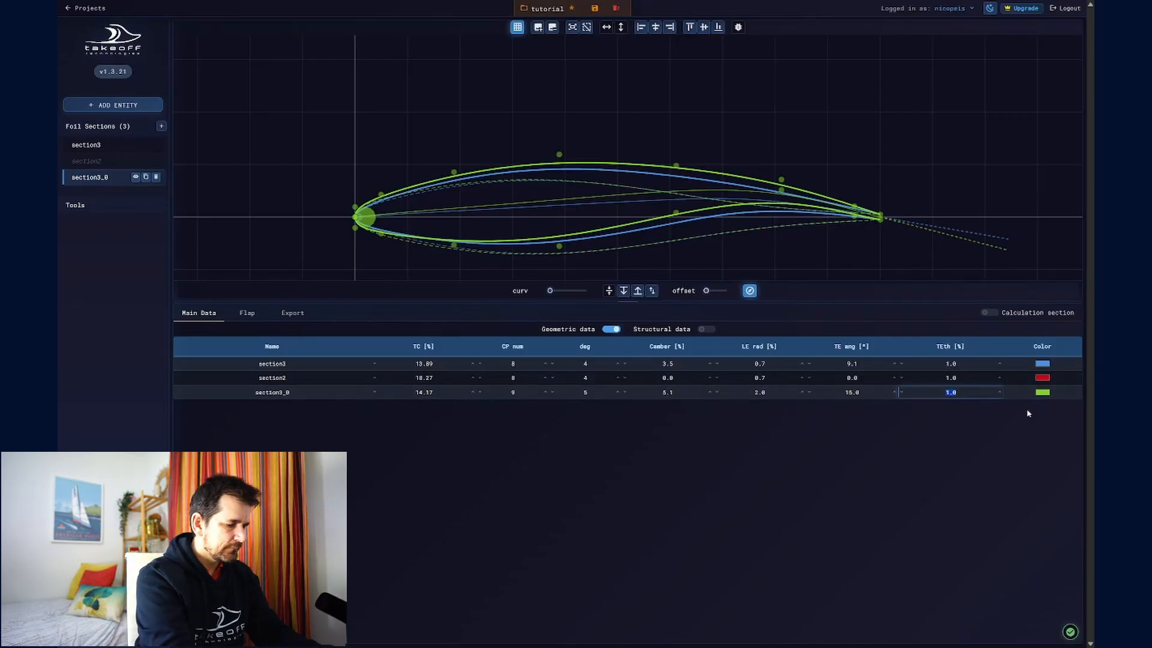
type("0.5")
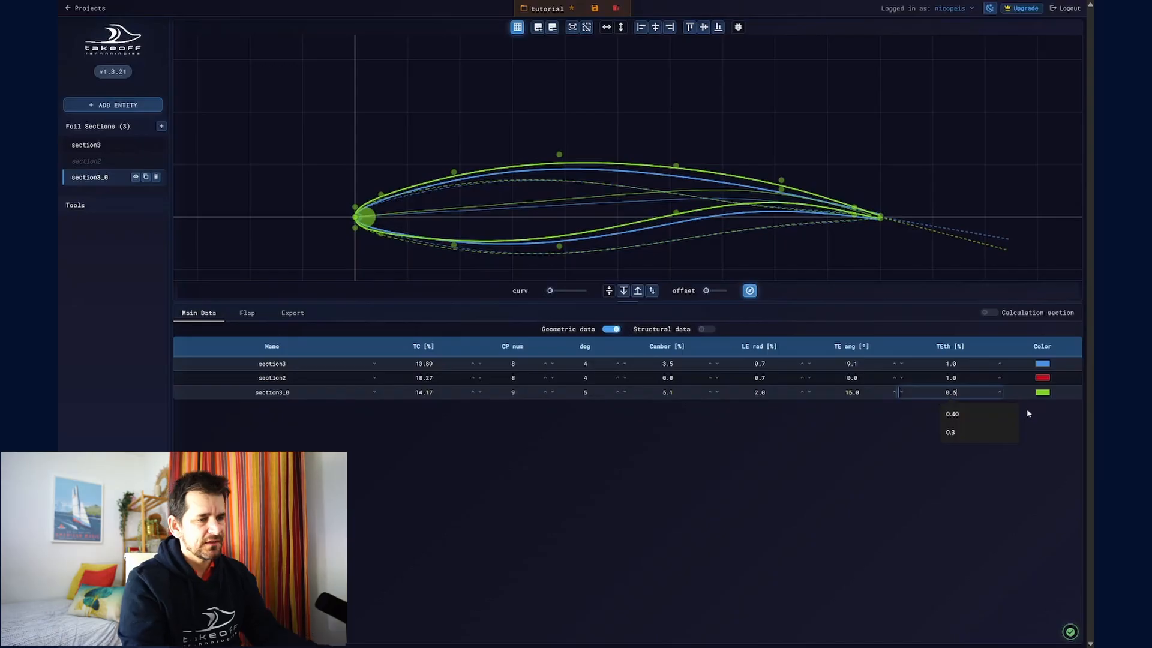
key("BackSpace")
key("BackSpace")
key("BackSpace")
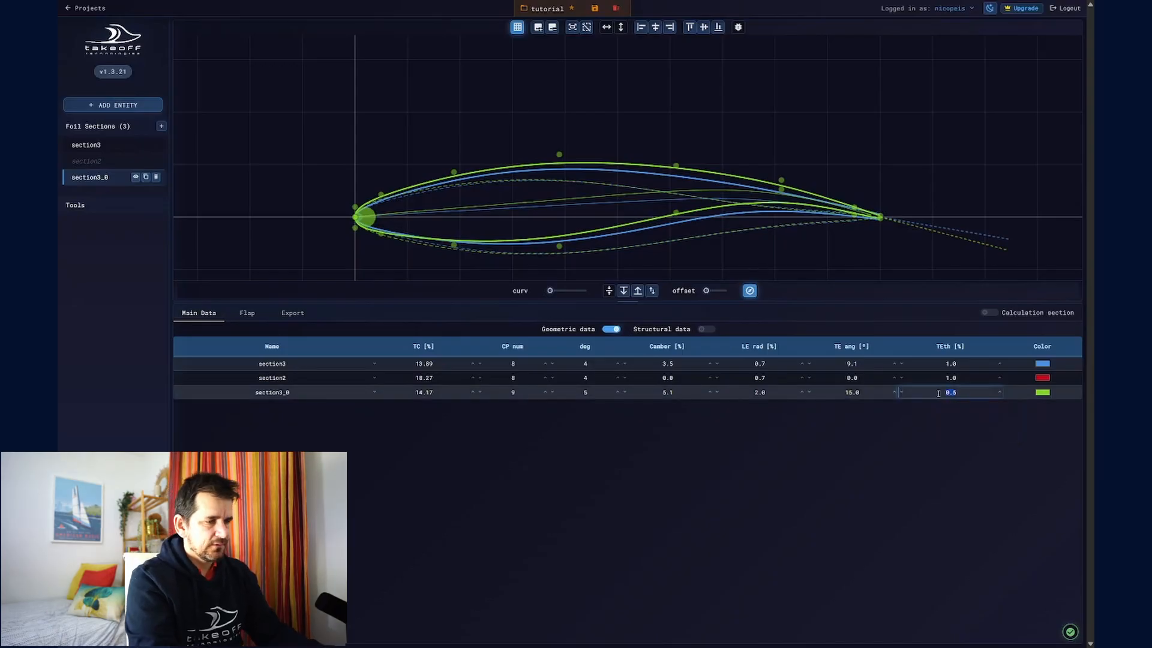
type("2.0")
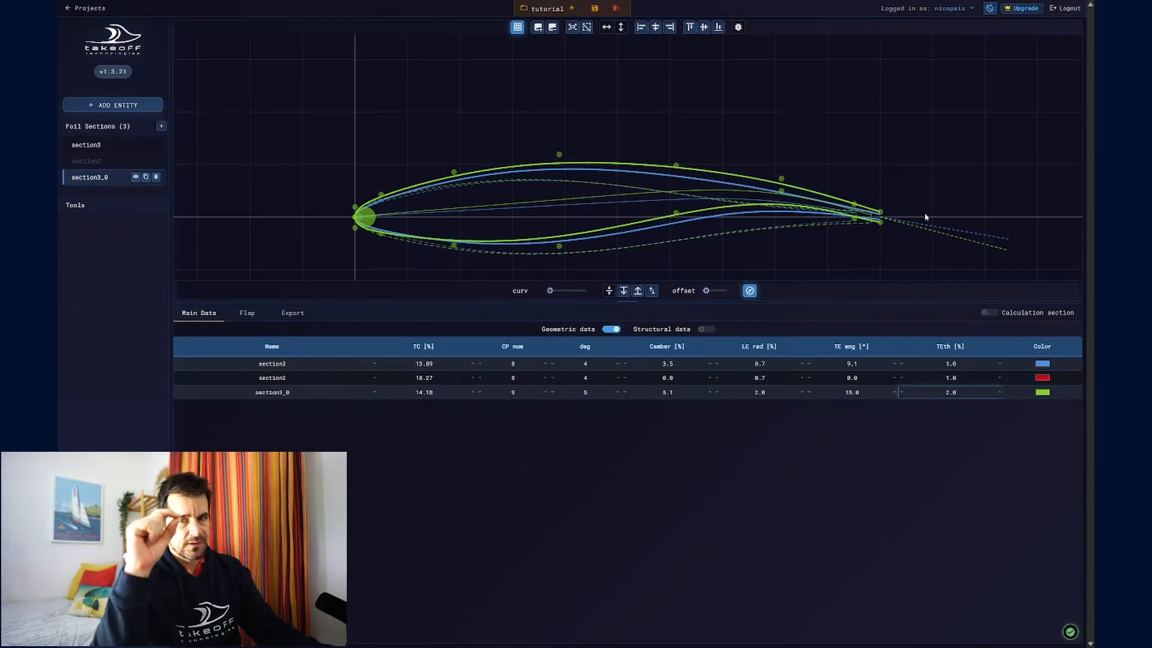
double_click(967, 392)
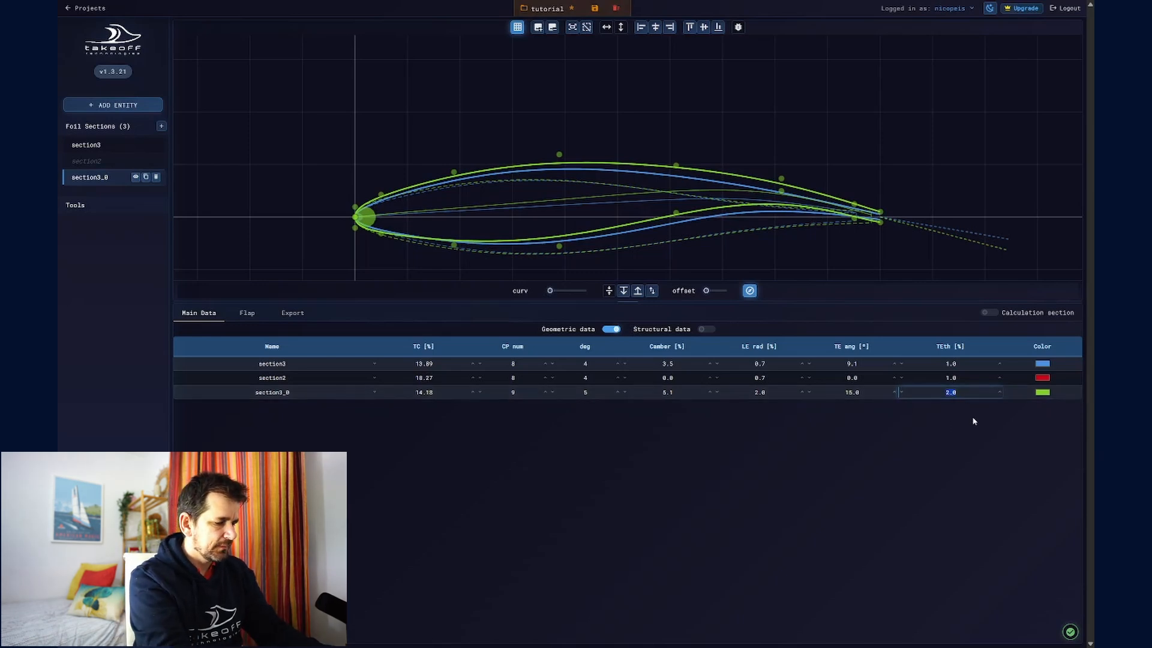
type("3")
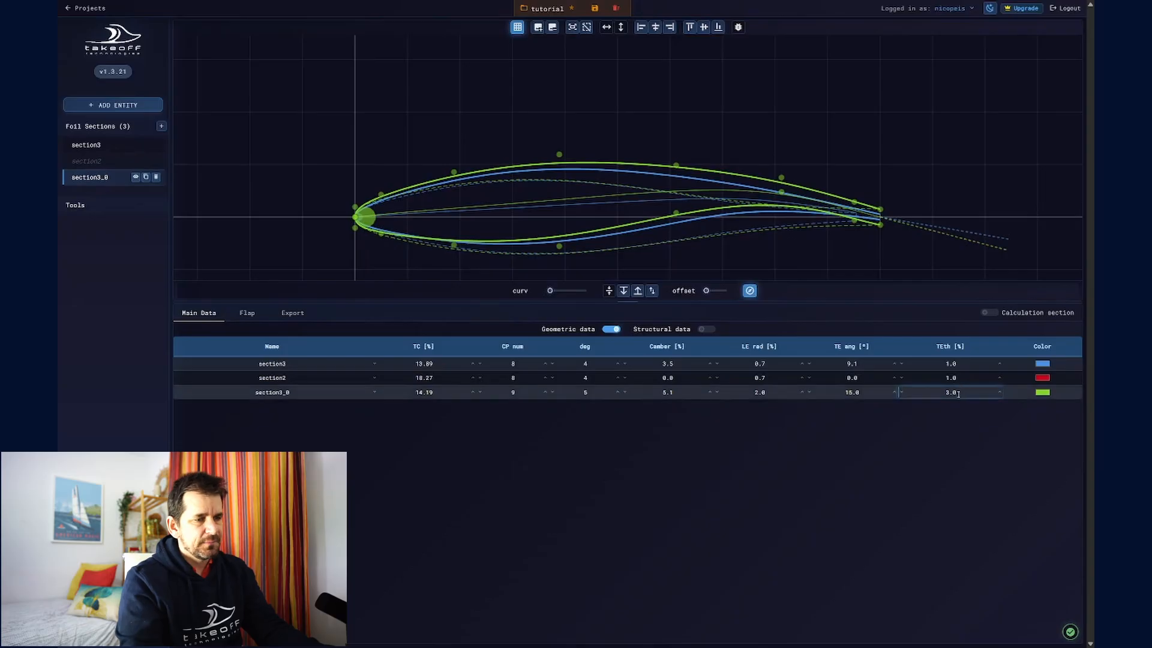
double_click(931, 396)
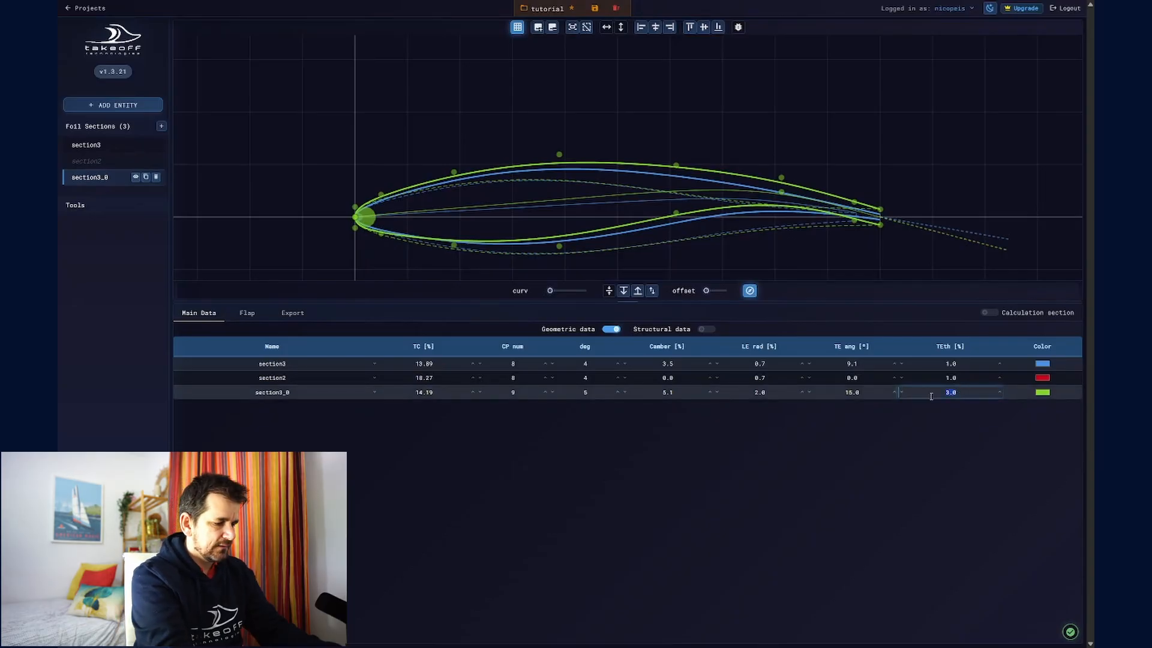
type("0.1")
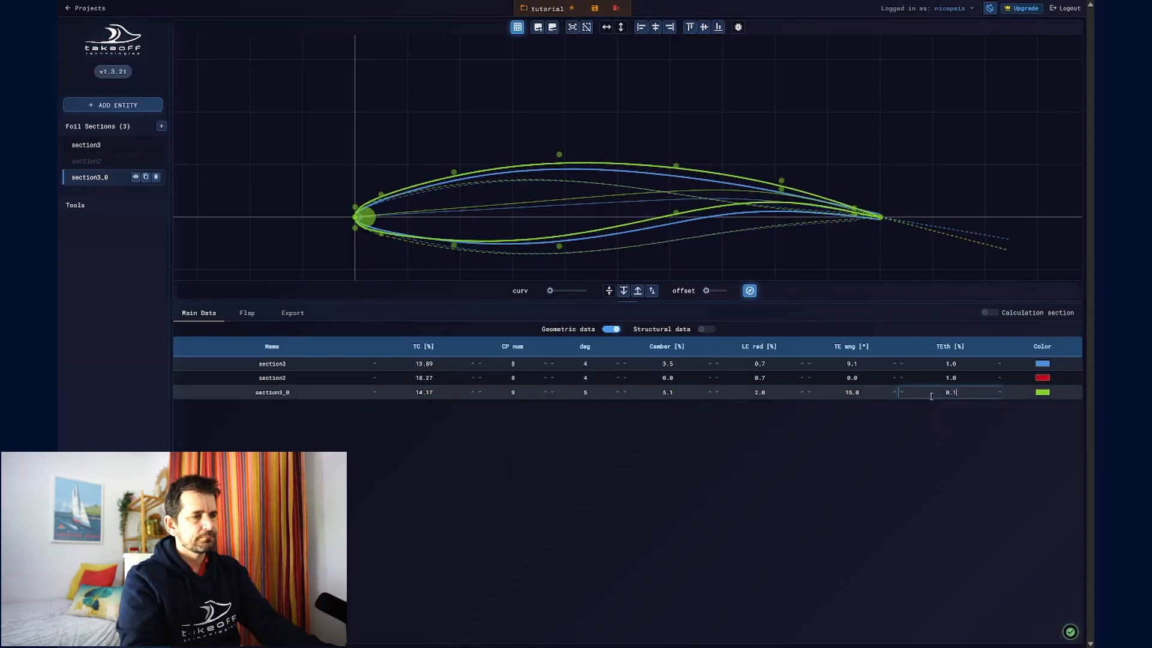
left_click(987, 440)
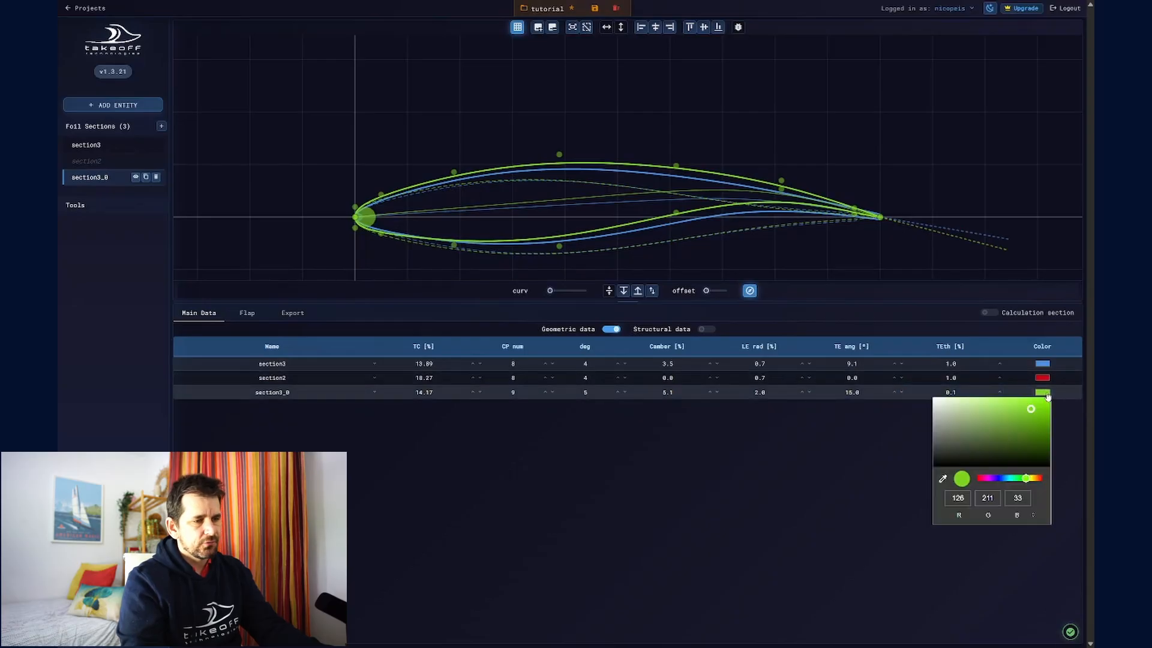
- Change the colour of section3_0 to purple and slightly raise the curvature visualization scale
left_click(1043, 393)
left_click(988, 478)
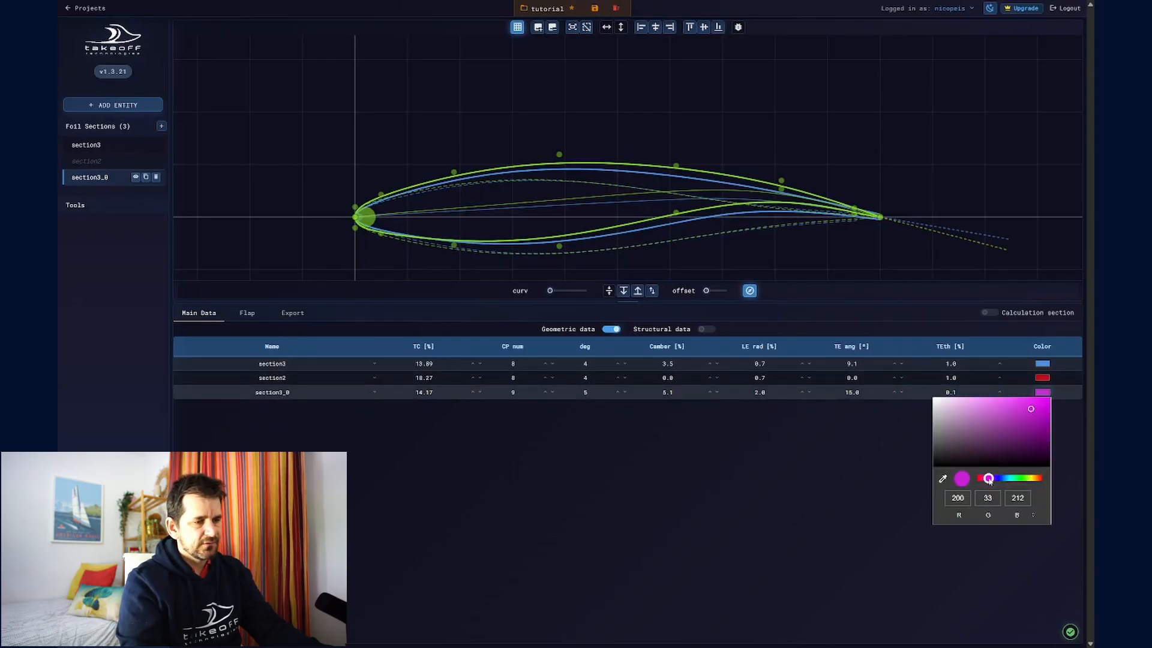
left_click(1034, 422)
left_click(853, 514)
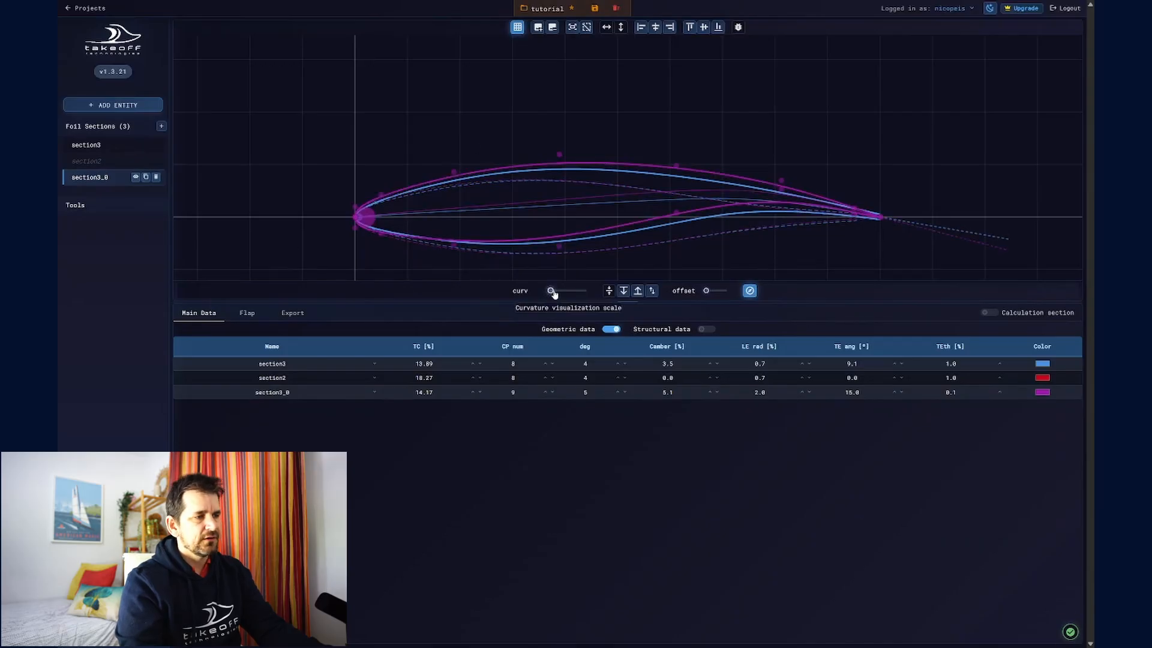
left_click_drag(549, 290, 558, 291)
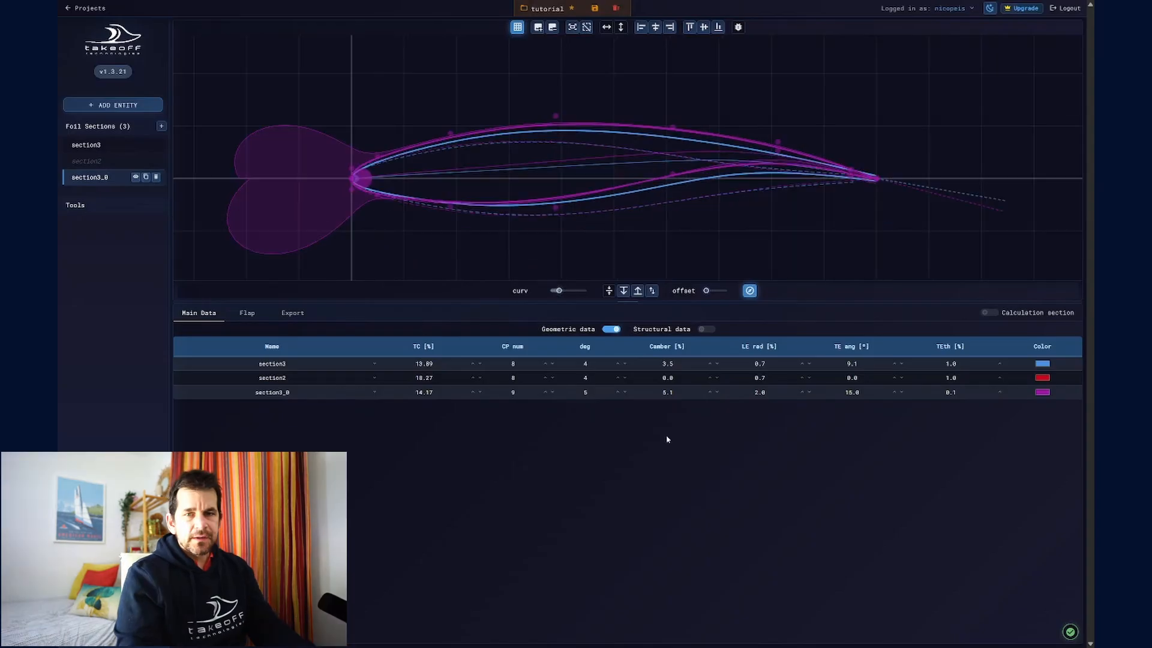
- Show the structural data instead of the geometric data and set the area of section3_0 to 100
left_click(612, 329)
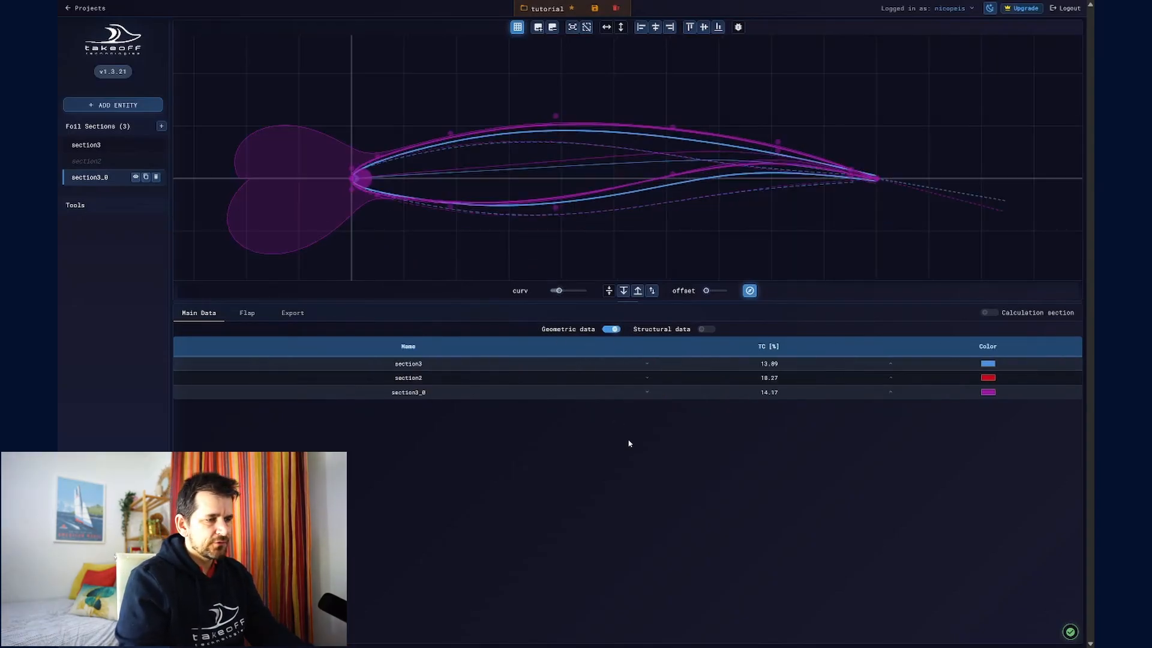
left_click(708, 329)
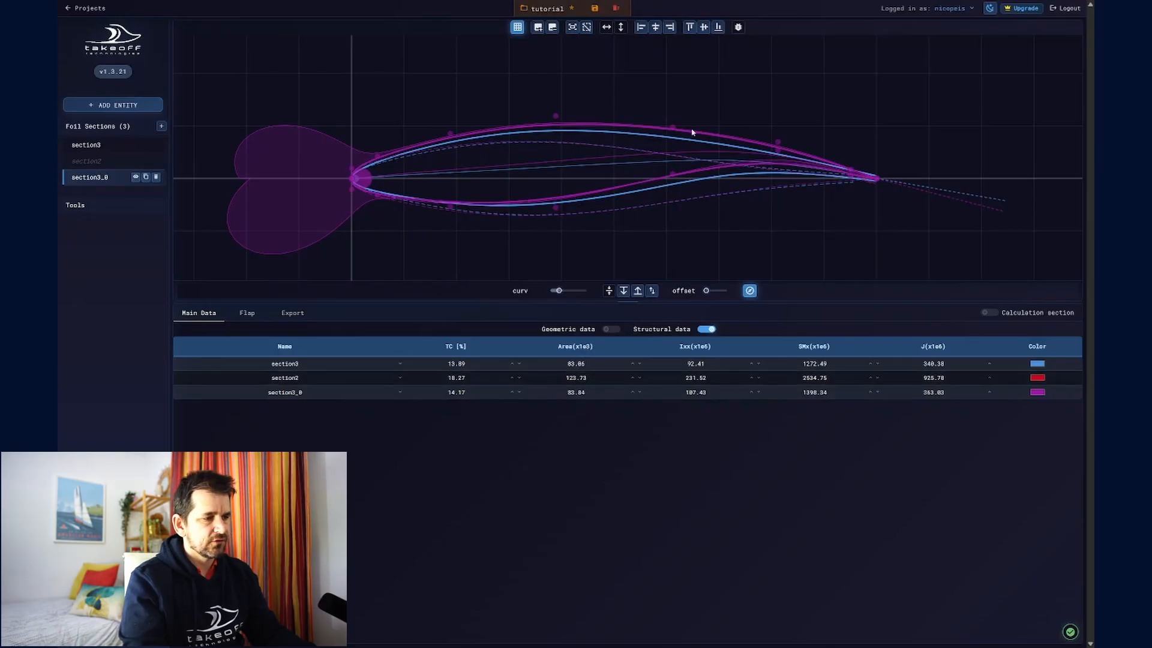
double_click(576, 392)
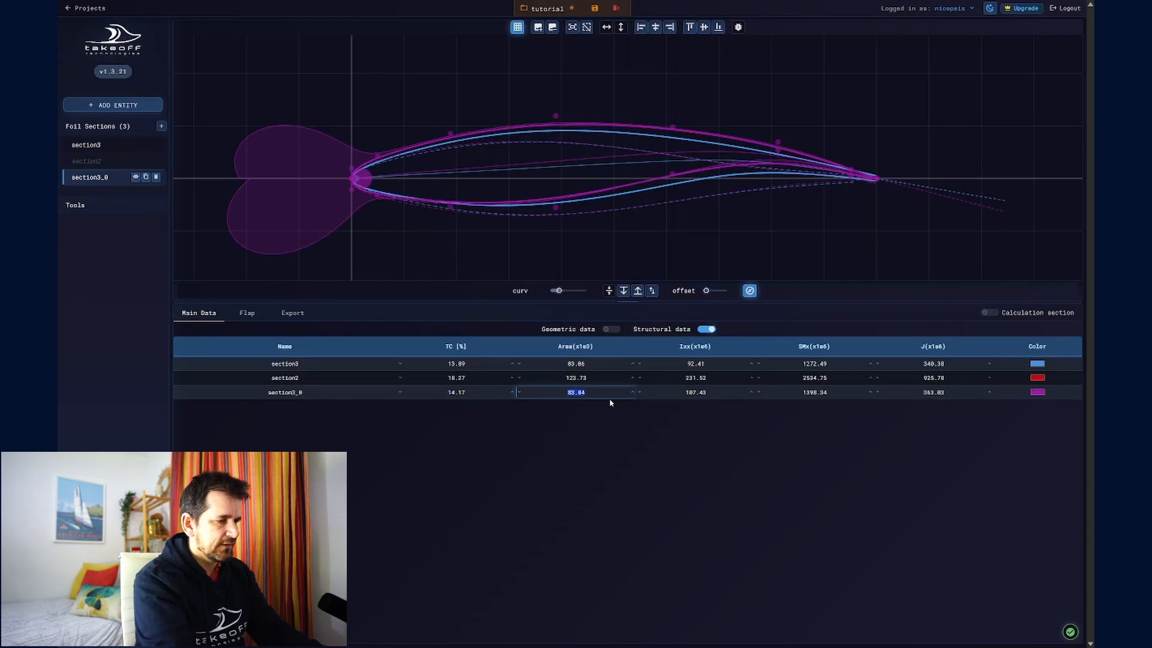
type("100.00")
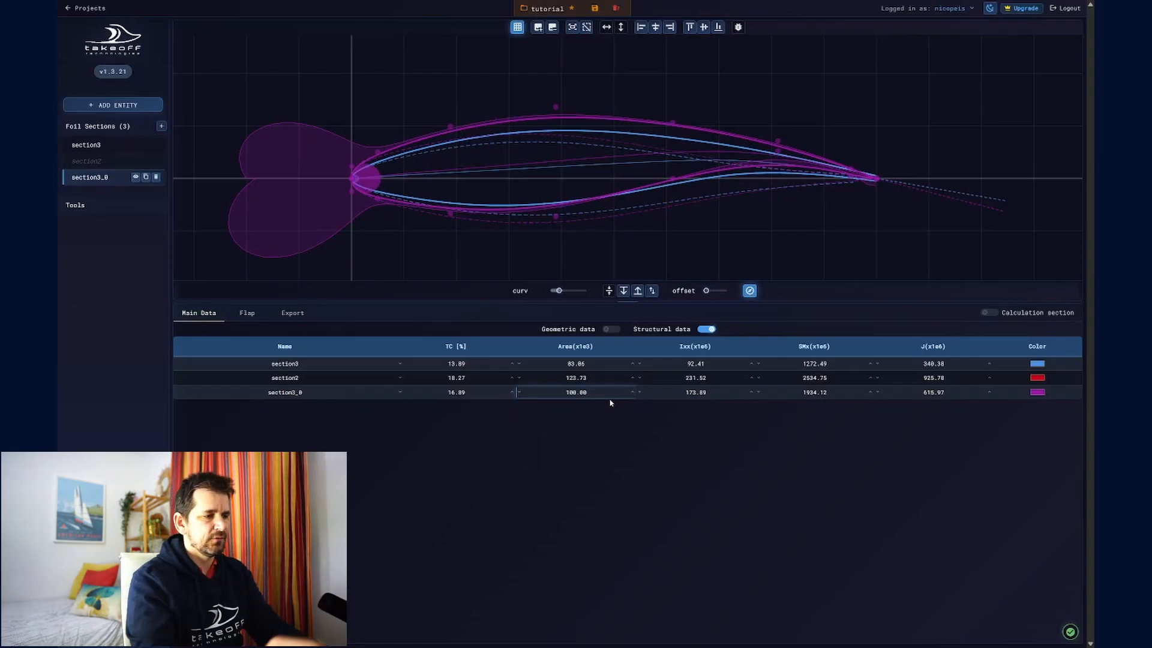
left_click(644, 470)
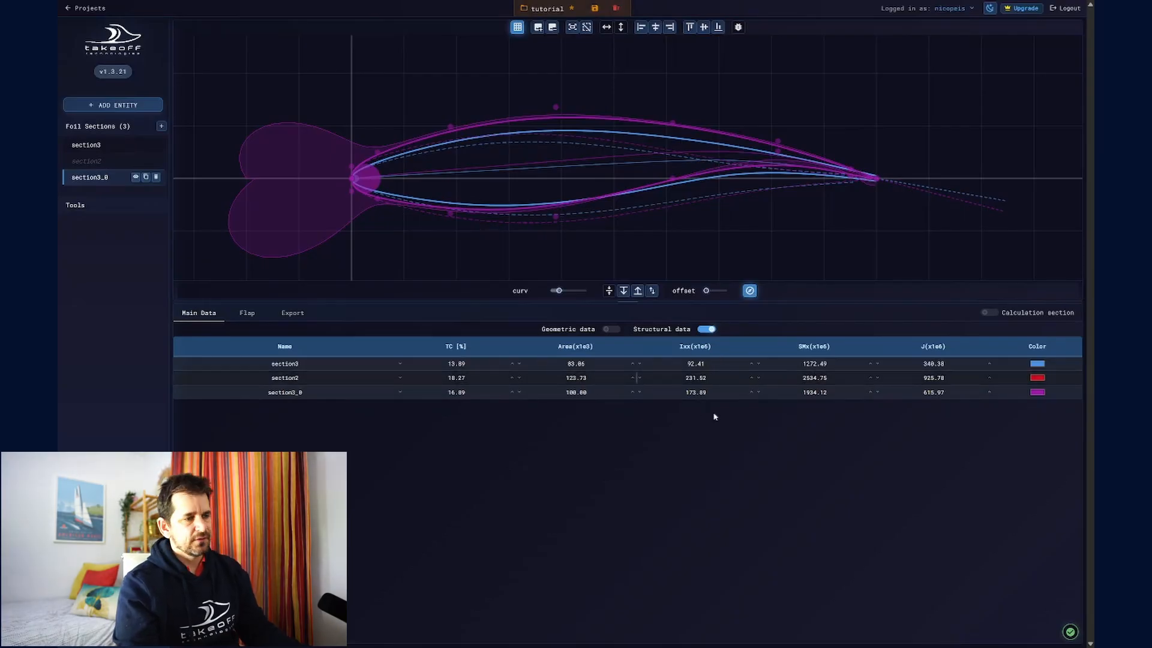
- Set the Ixx of section3_0 to 100 and then increase it to 120
left_click(695, 392)
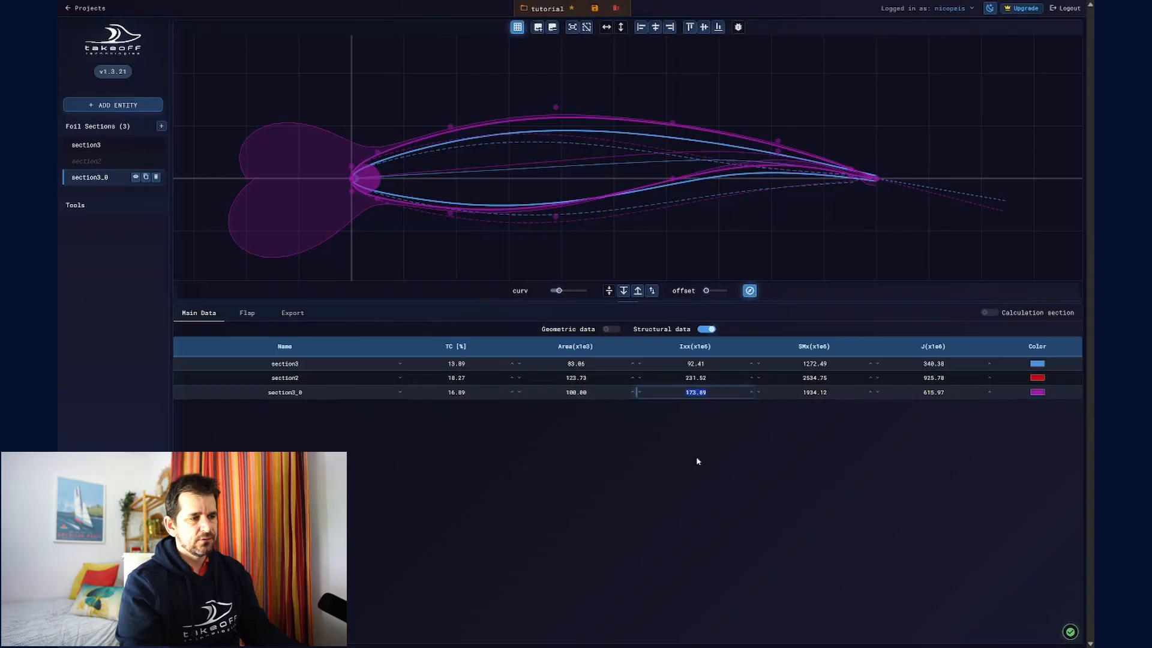
type("100")
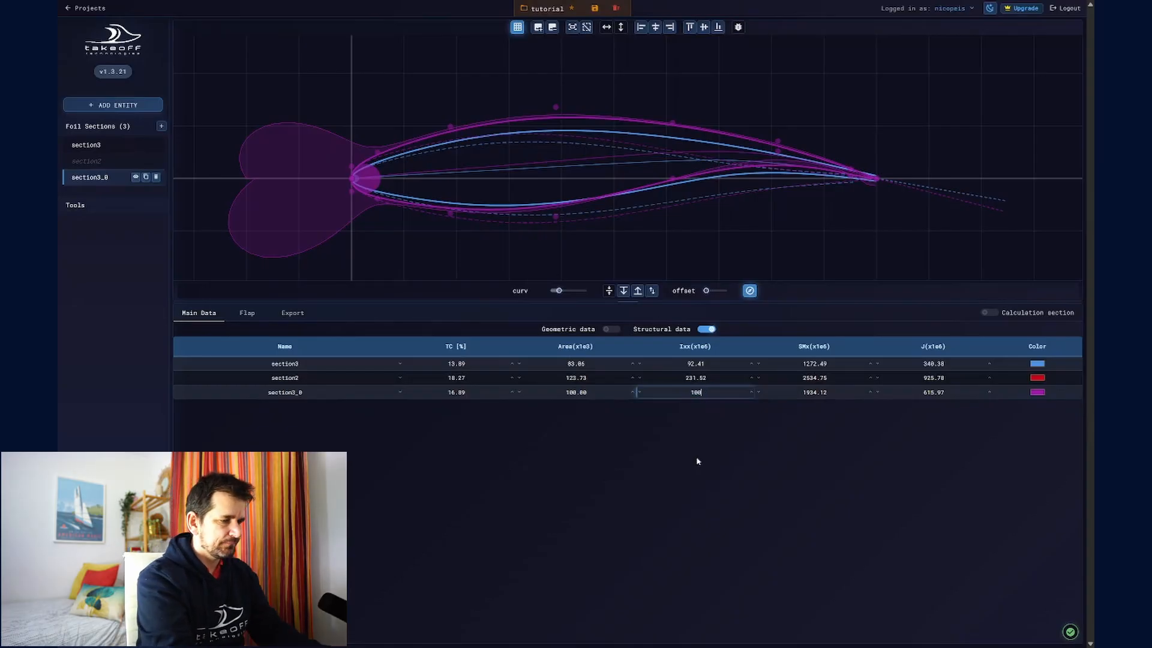
key("Return")
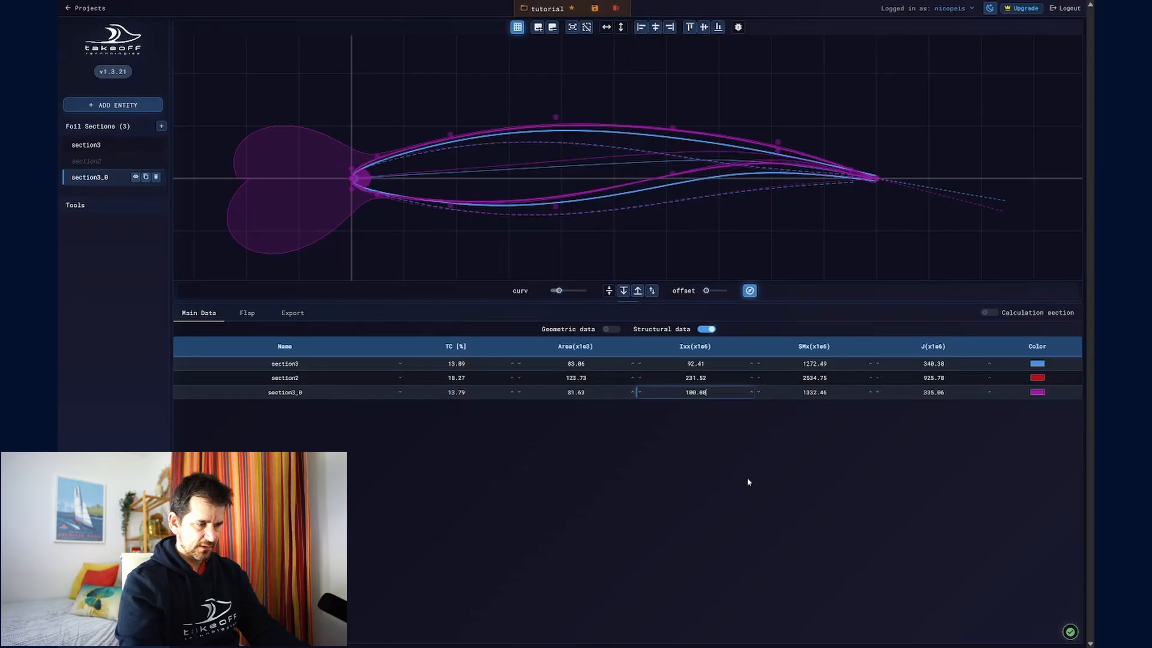
key("Tab")
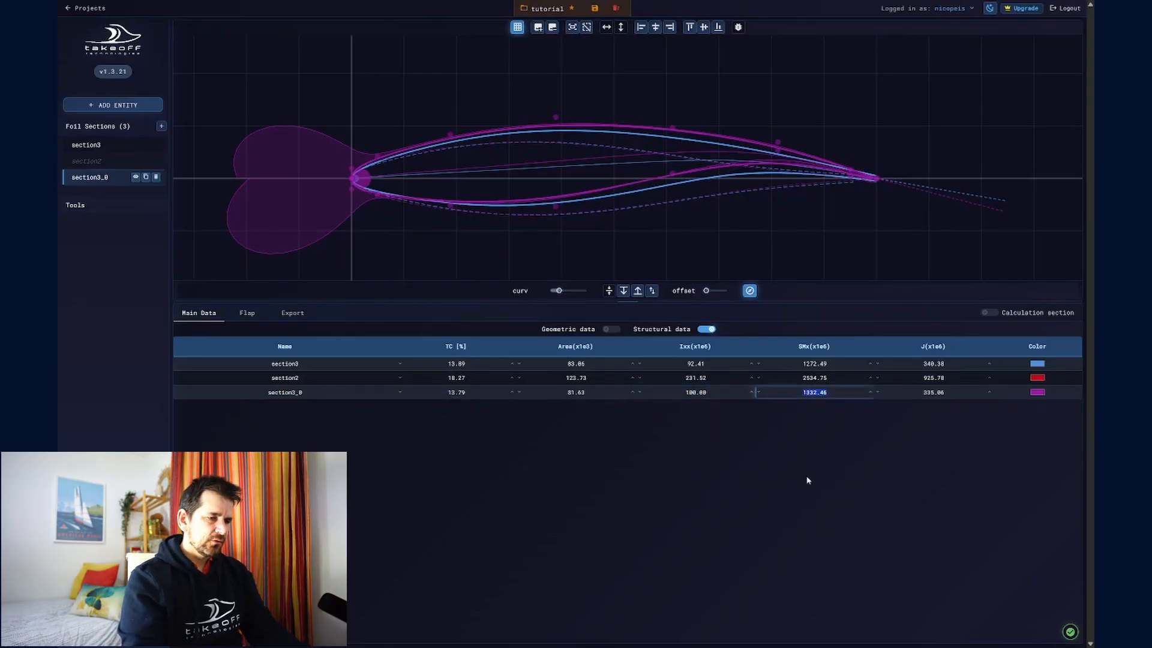
left_click(805, 518)
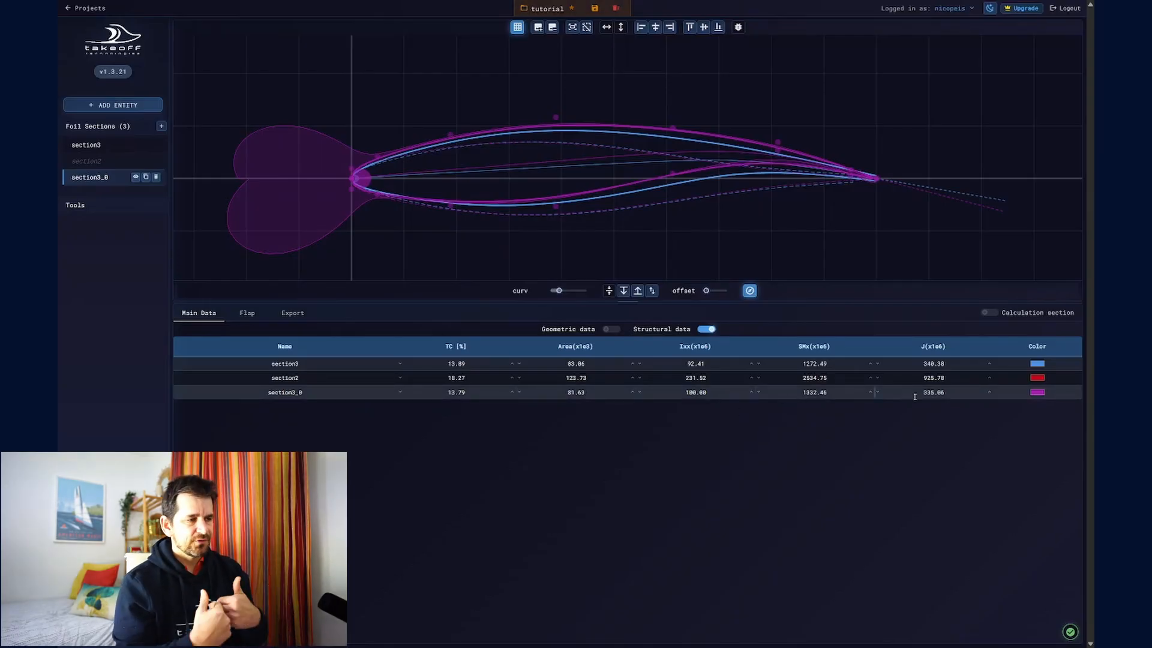
left_click(654, 394)
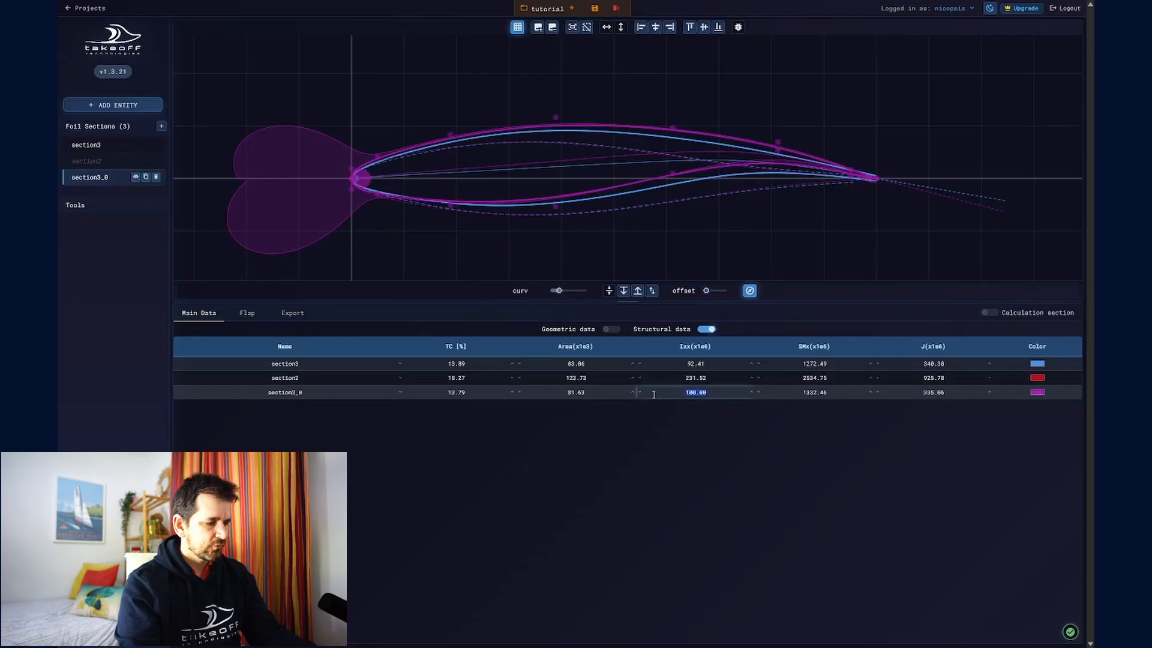
type("120")
key("Return")
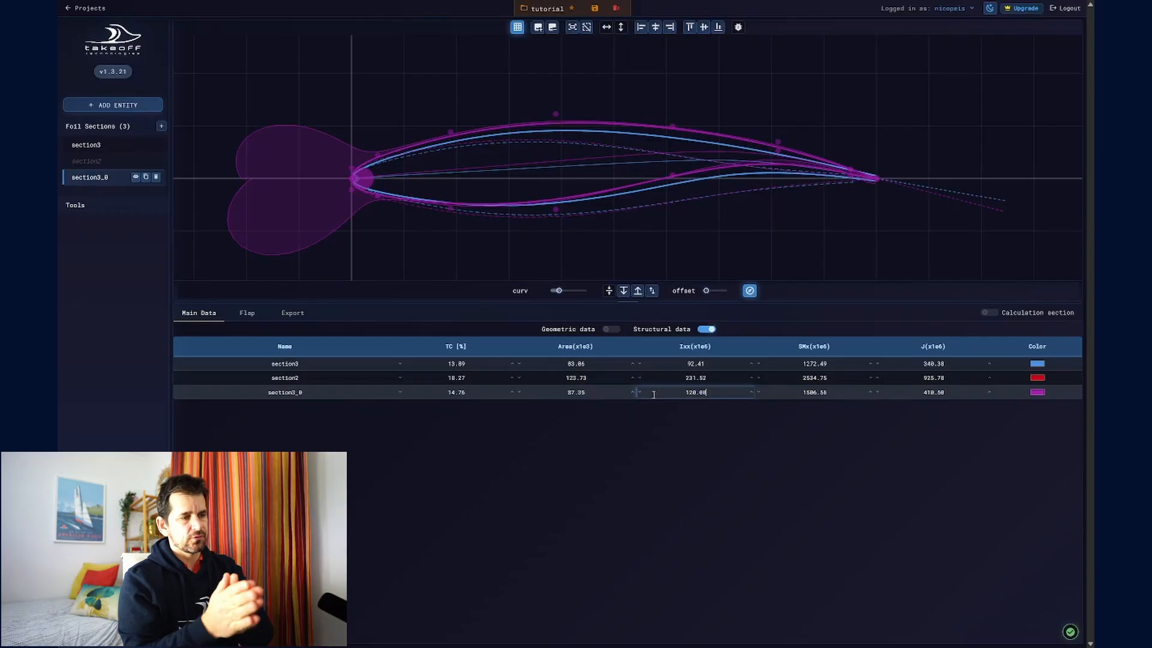
- Set the J value of section3_0 to 500
key("Tab")
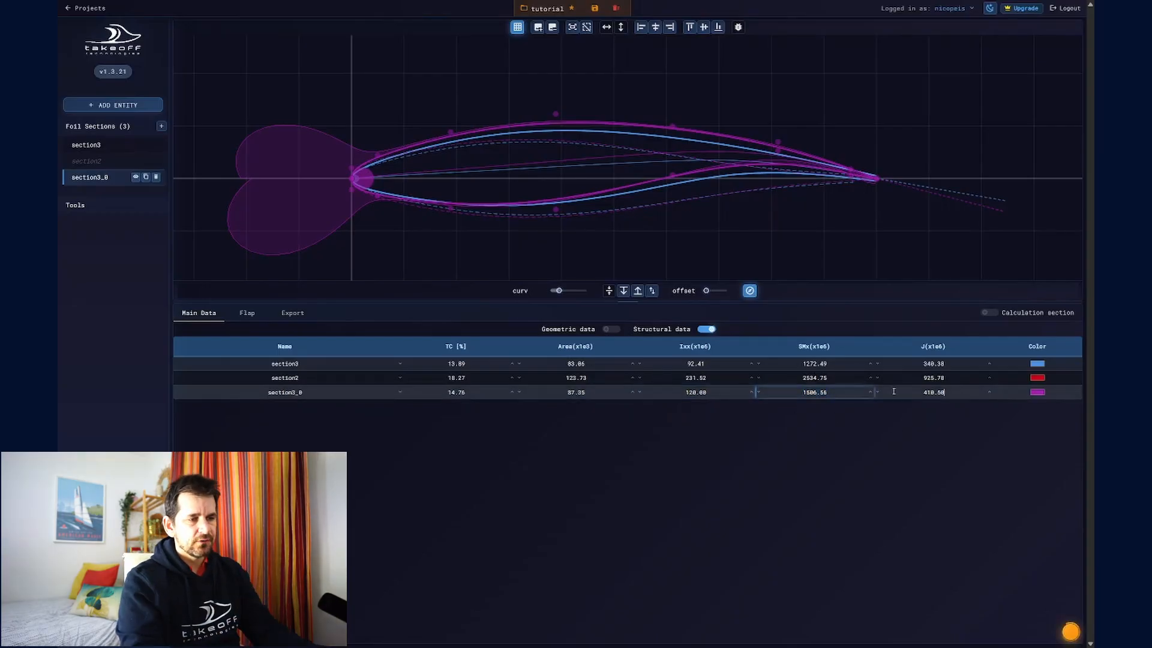
key("Tab")
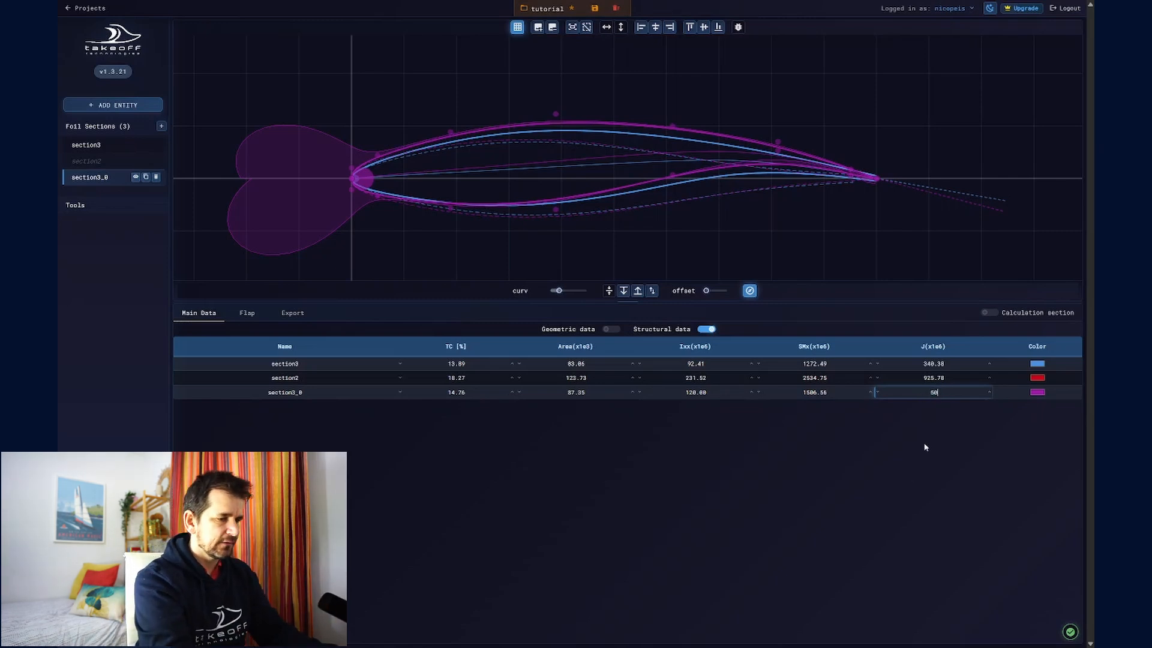
key("Return")
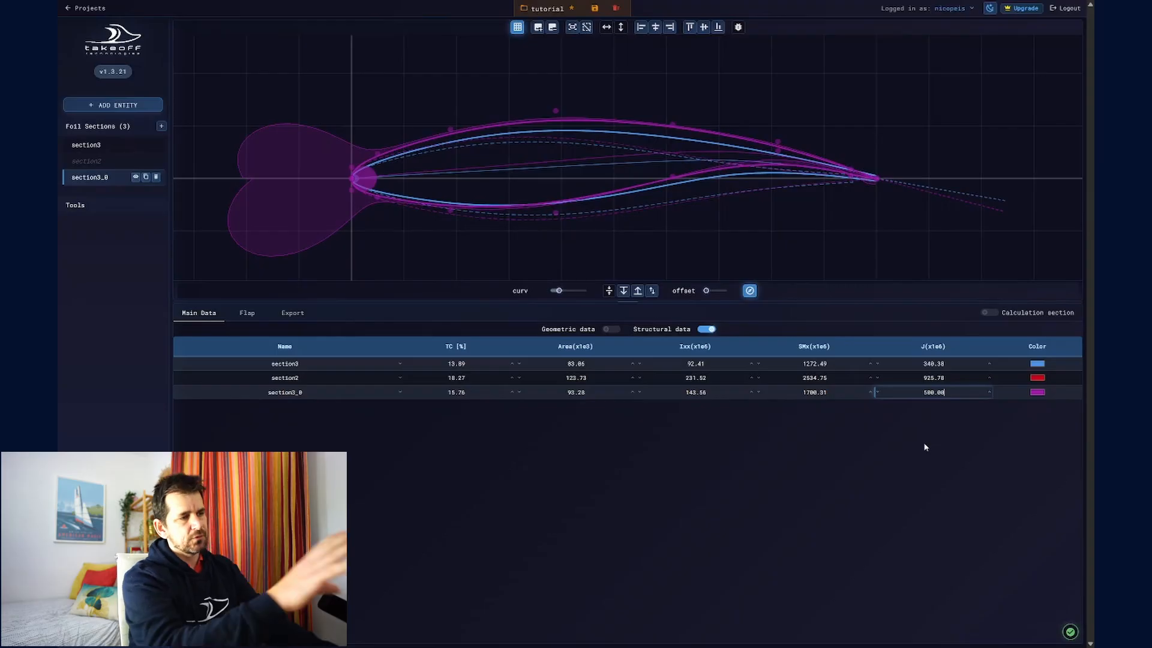